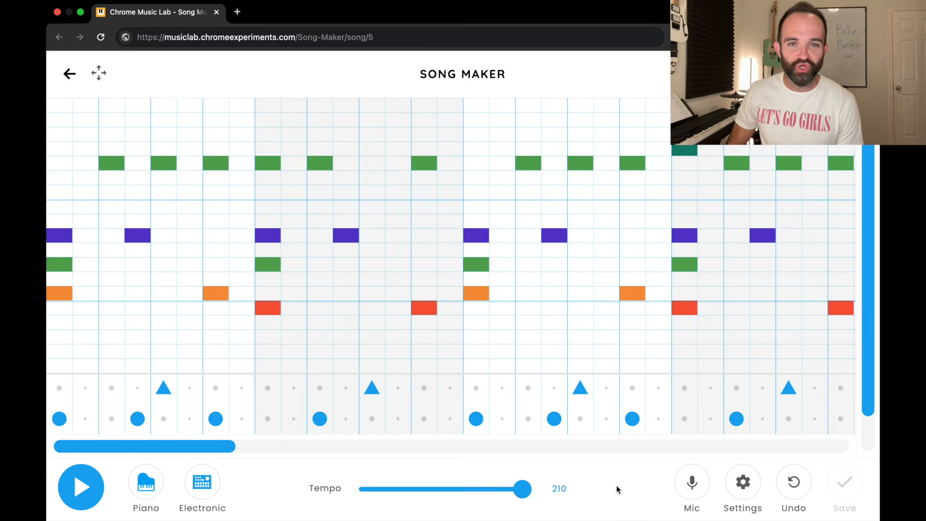
Play the finished example song and stop playback.
key(space)
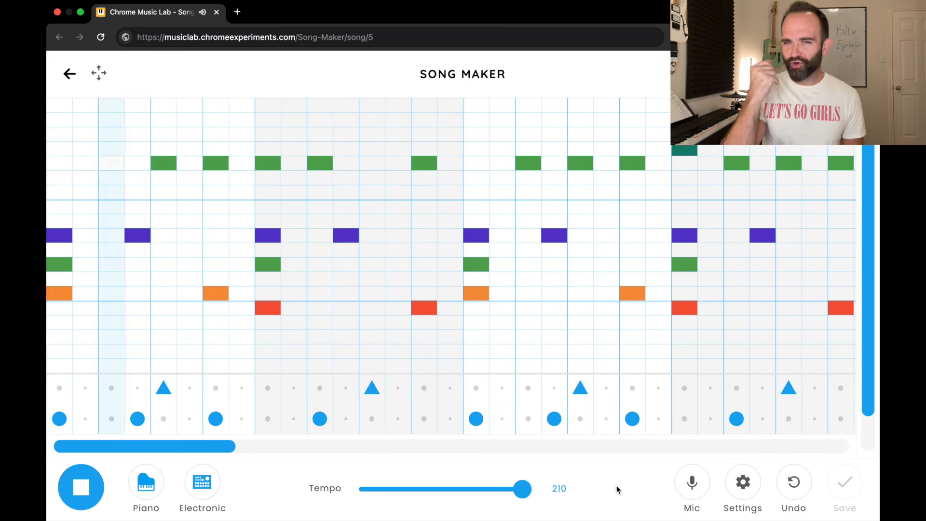
key(space)
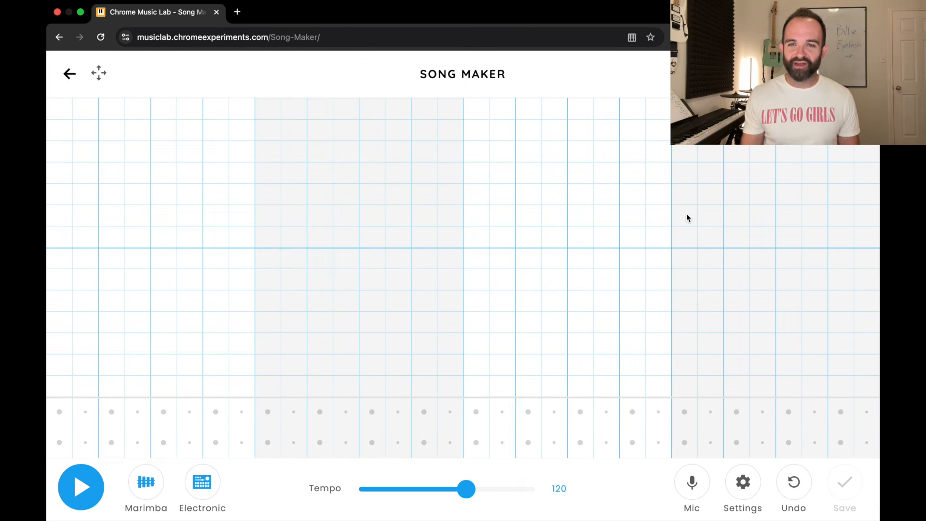
Set the new song's length to 16 bars in the song settings.
click(746, 494)
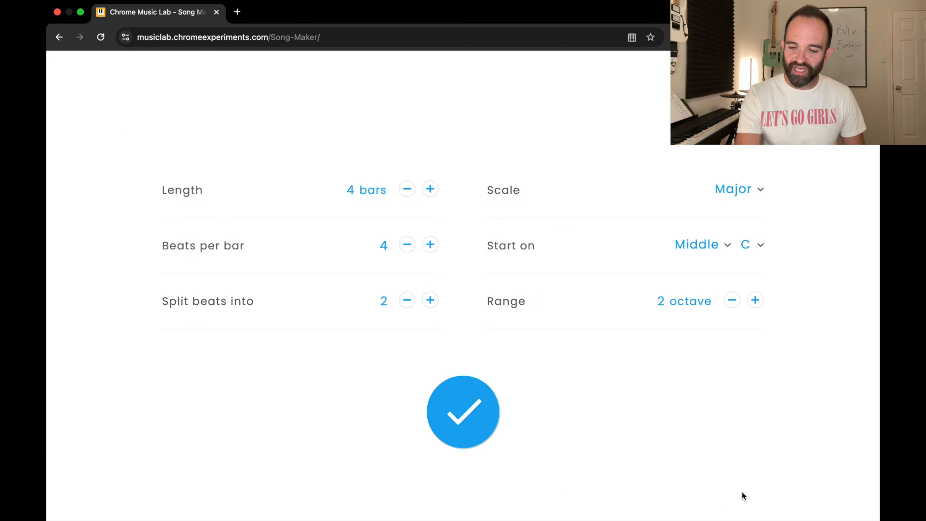
click(431, 189)
click(431, 189)
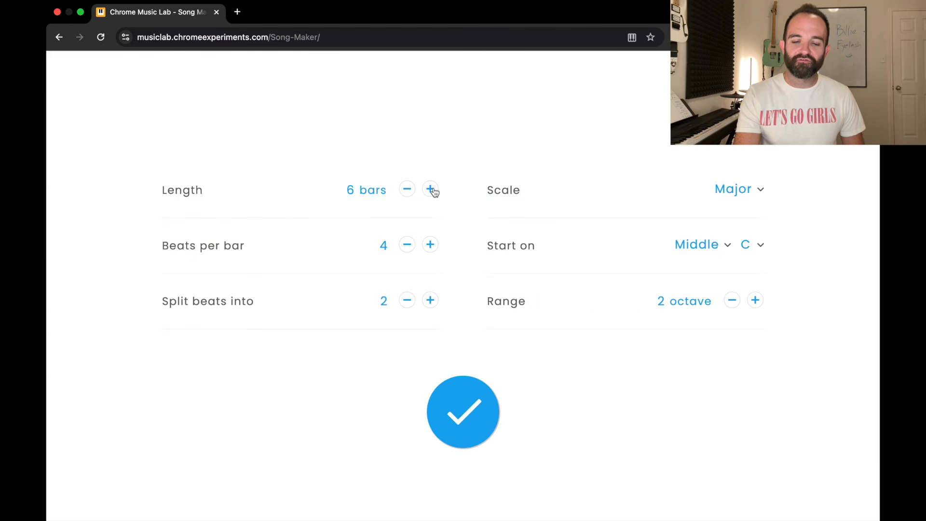
click(431, 189)
click(430, 189)
click(431, 189)
click(430, 190)
click(431, 189)
click(431, 189)
click(431, 189)
click(431, 189)
click(431, 189)
click(431, 189)
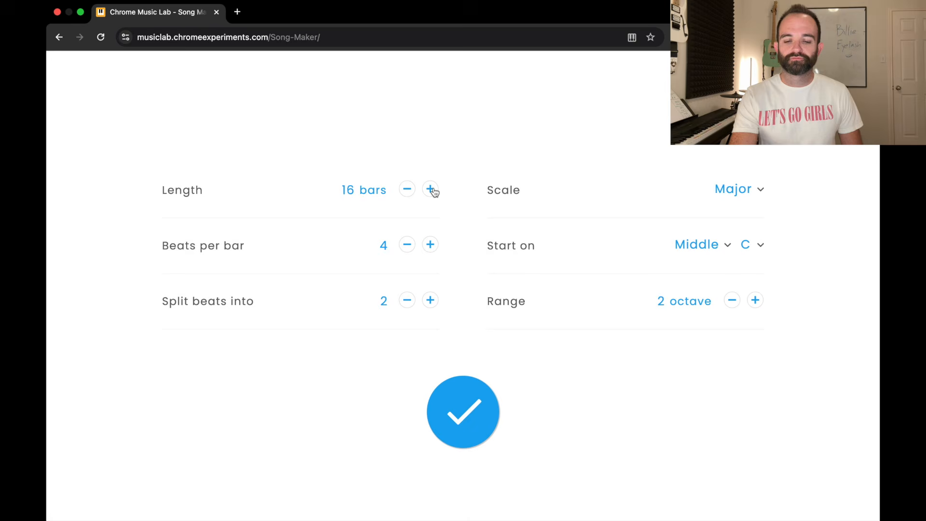
Set the starting note to D and the range to 3 octaves, and apply the song settings.
click(751, 245)
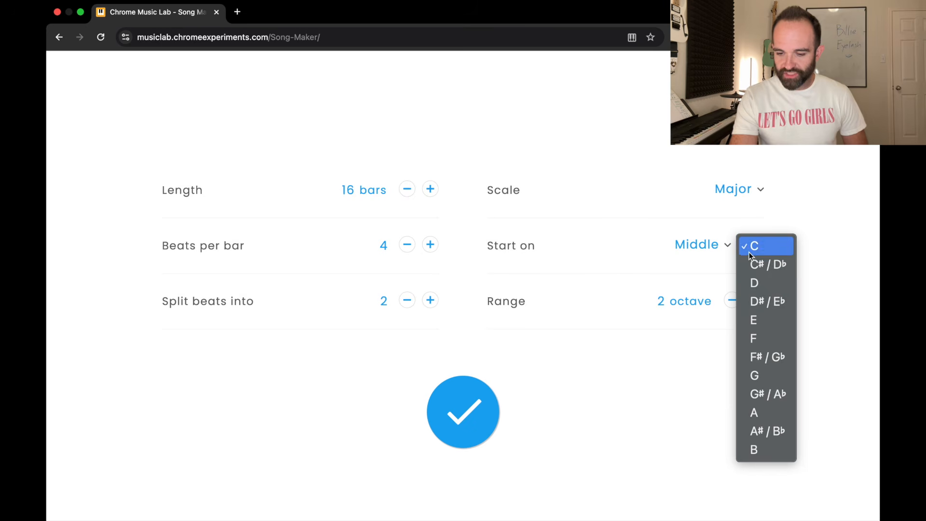
click(766, 288)
click(756, 300)
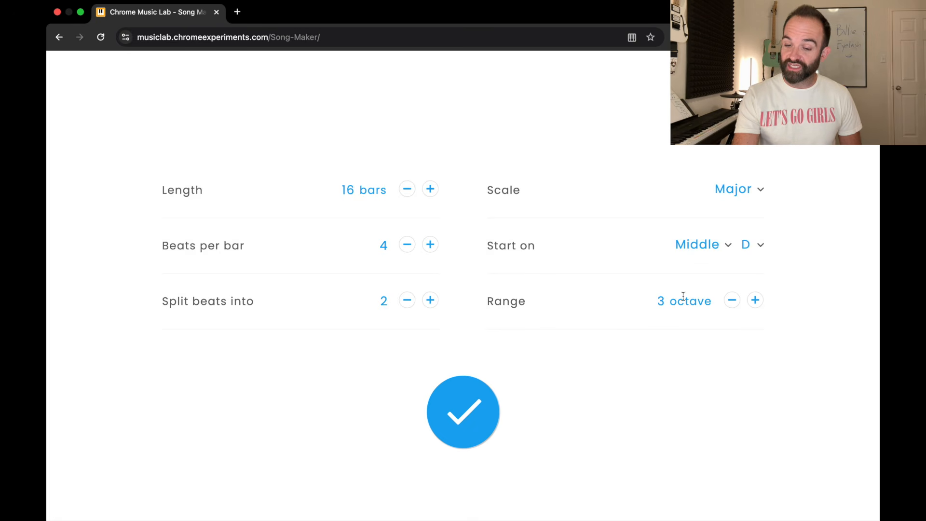
click(447, 411)
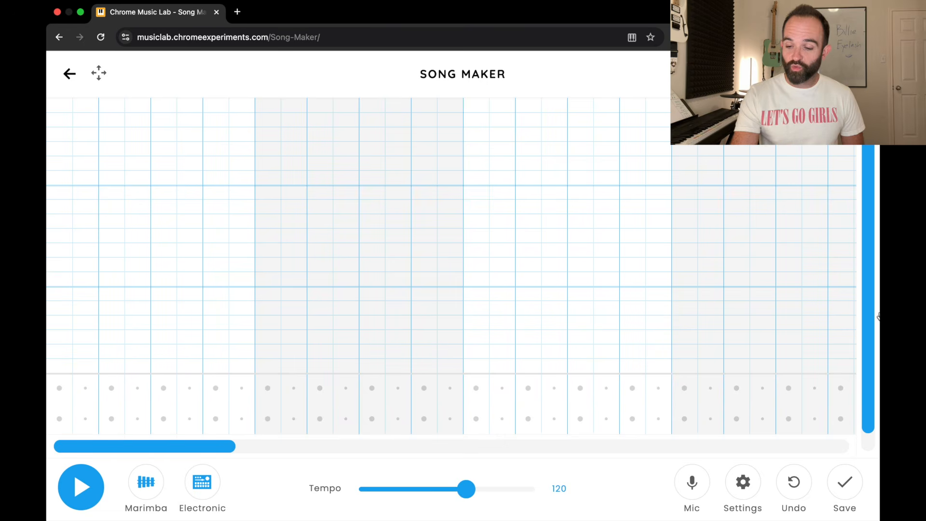
Set the tempo to 210 and change the melody instrument to Piano.
drag(871, 316, 864, 346)
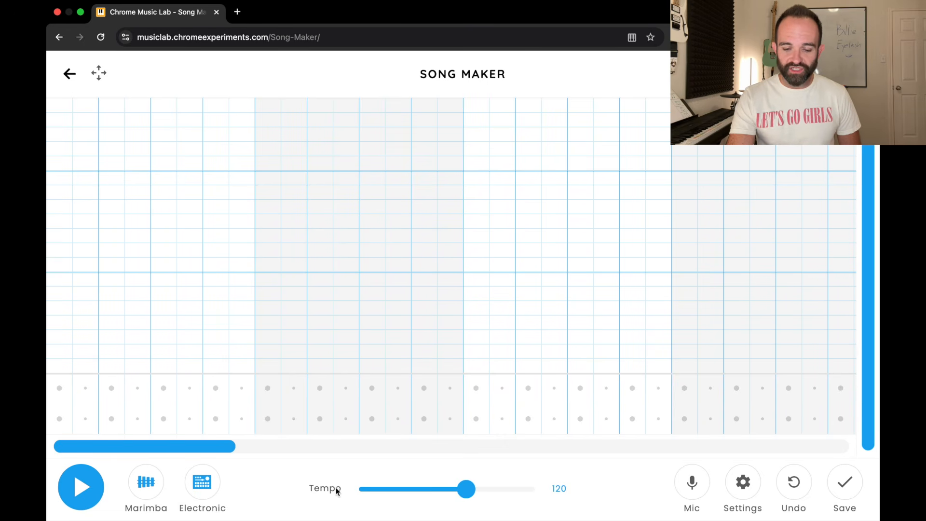
drag(466, 489, 515, 494)
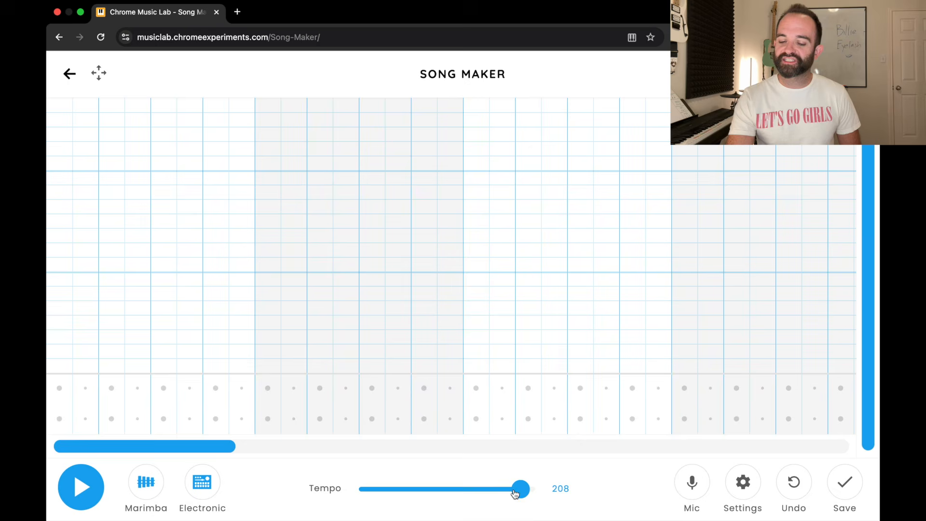
double_click(558, 487)
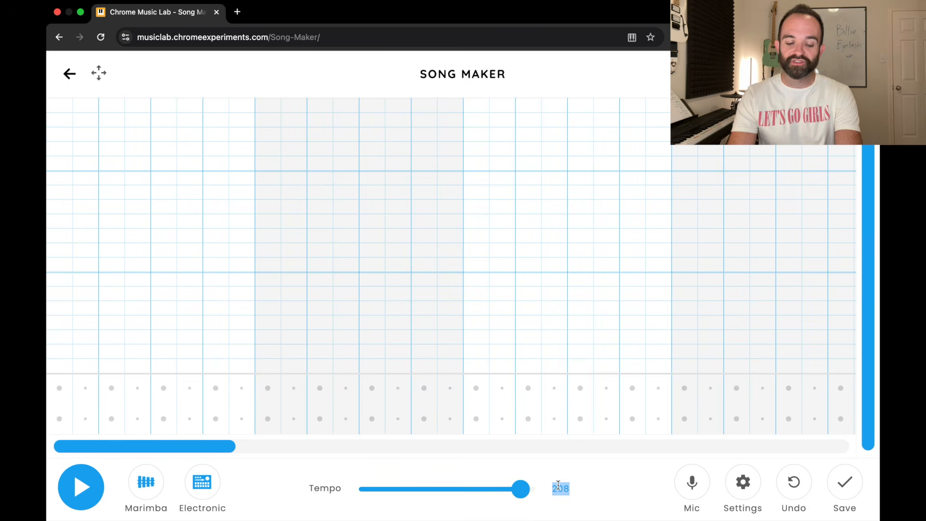
text(210)
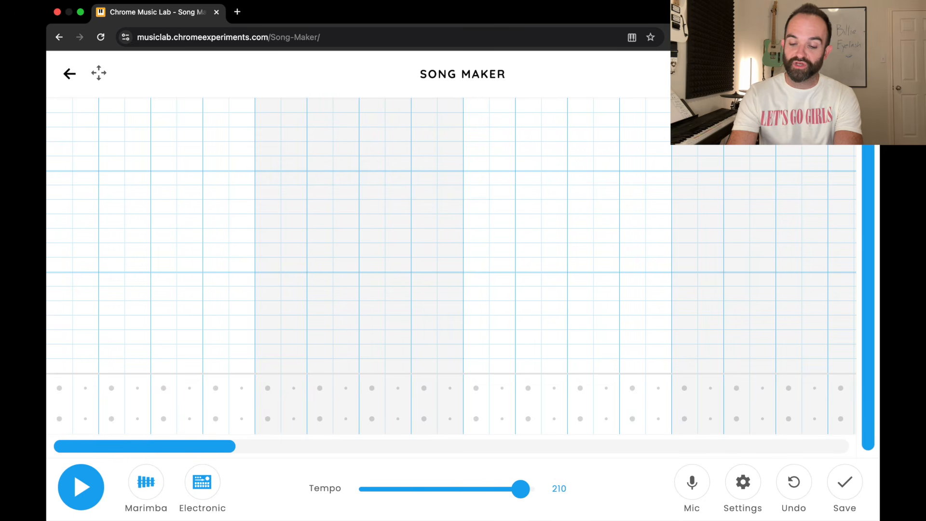
click(629, 487)
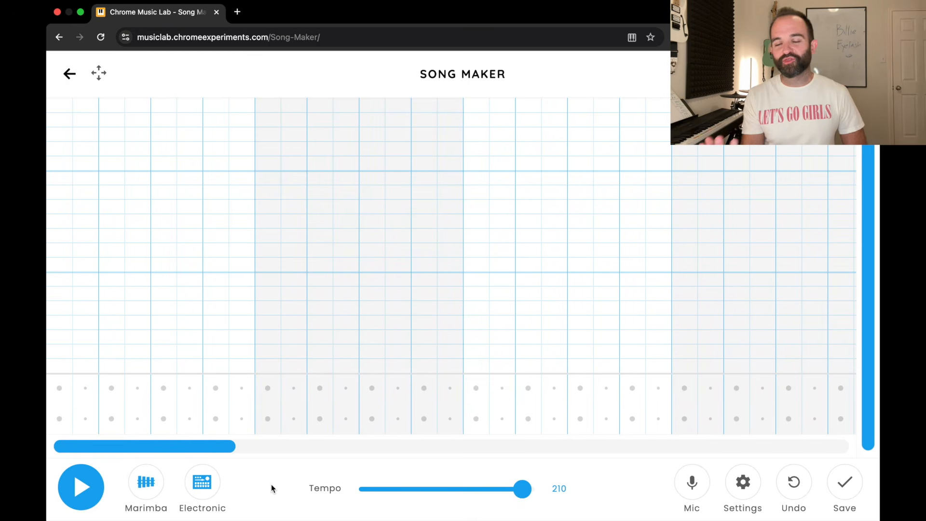
click(163, 483)
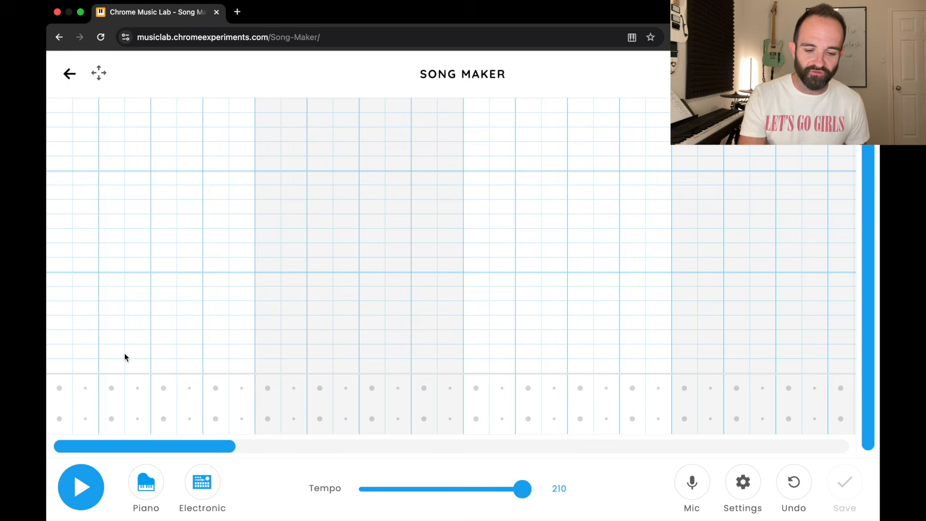
Add kick circles on bar 1 beats 1, 2.5 and 4 and bar 2 beat 2, snare triangles on both beat 3s, and play it back.
click(61, 417)
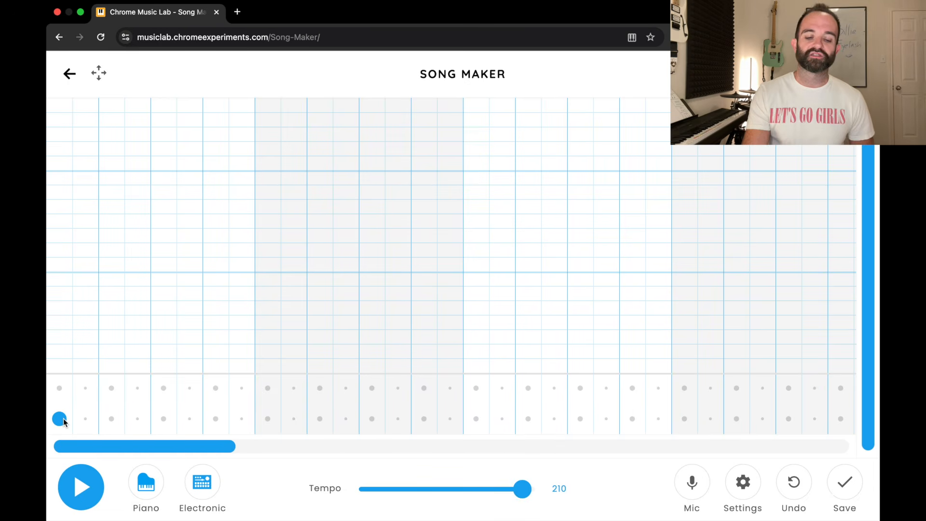
click(138, 417)
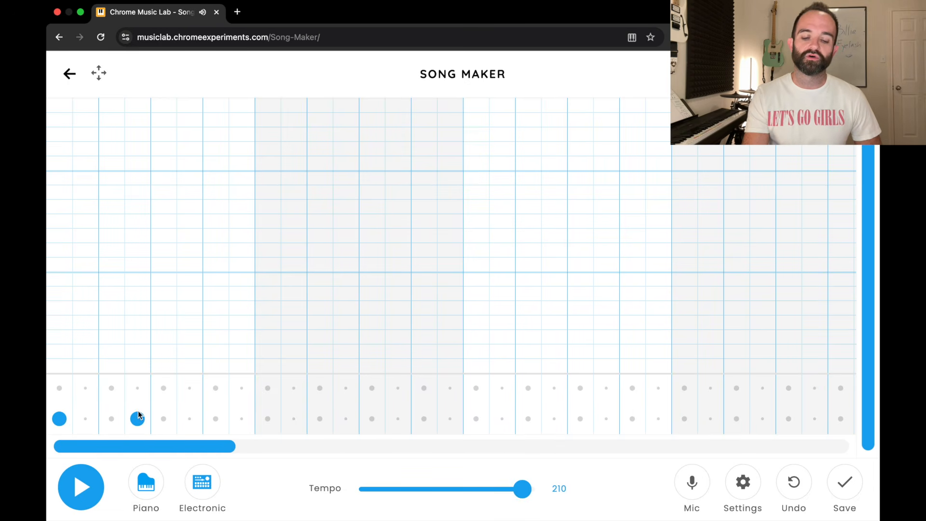
click(163, 387)
click(216, 419)
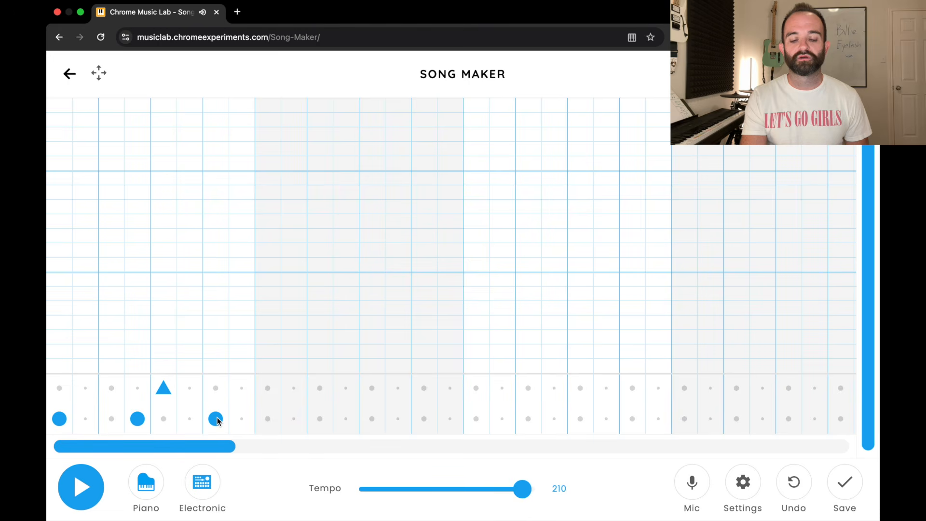
click(320, 419)
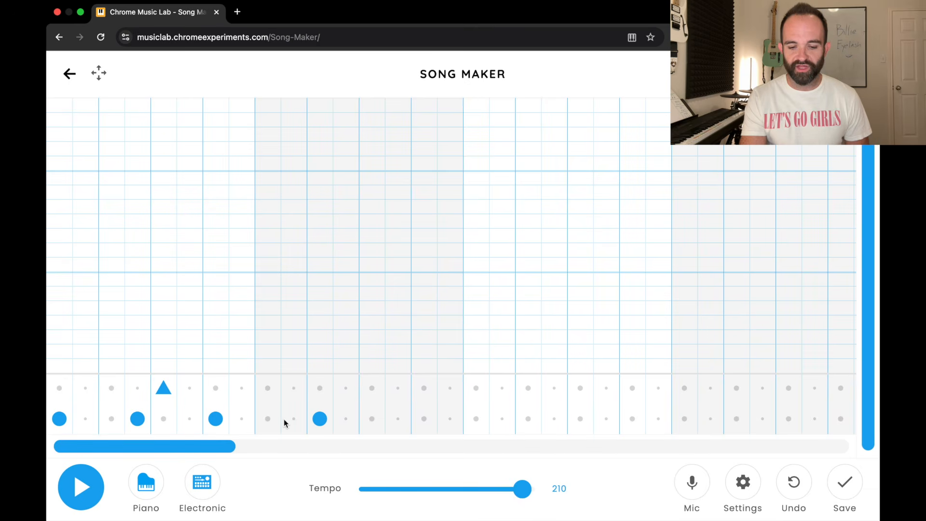
click(370, 388)
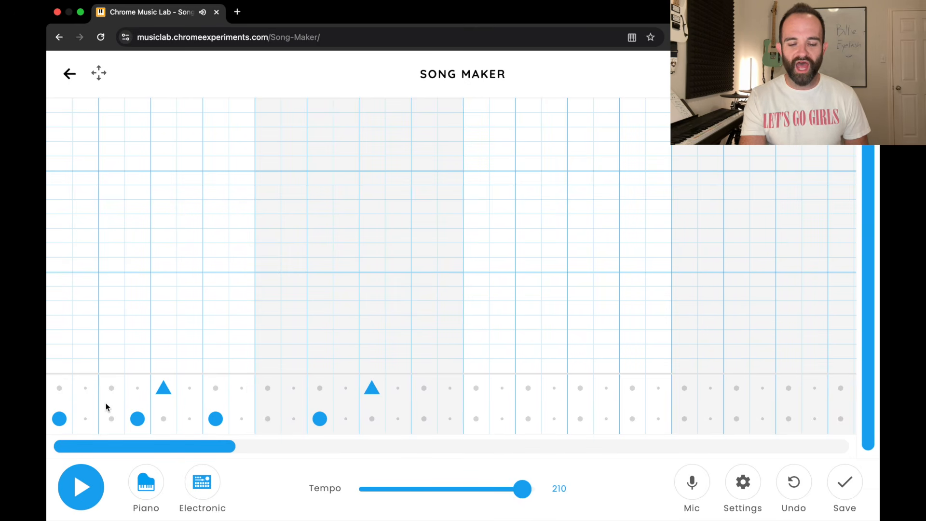
click(96, 487)
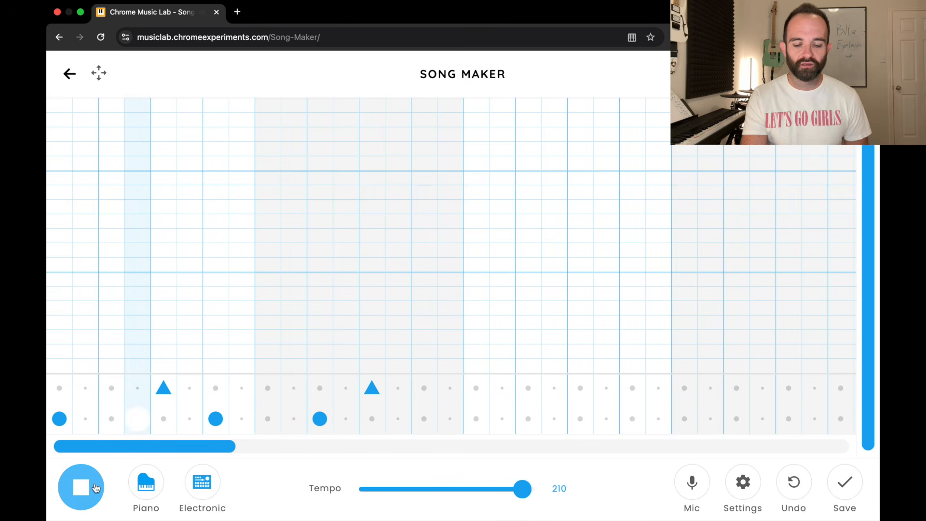
click(92, 488)
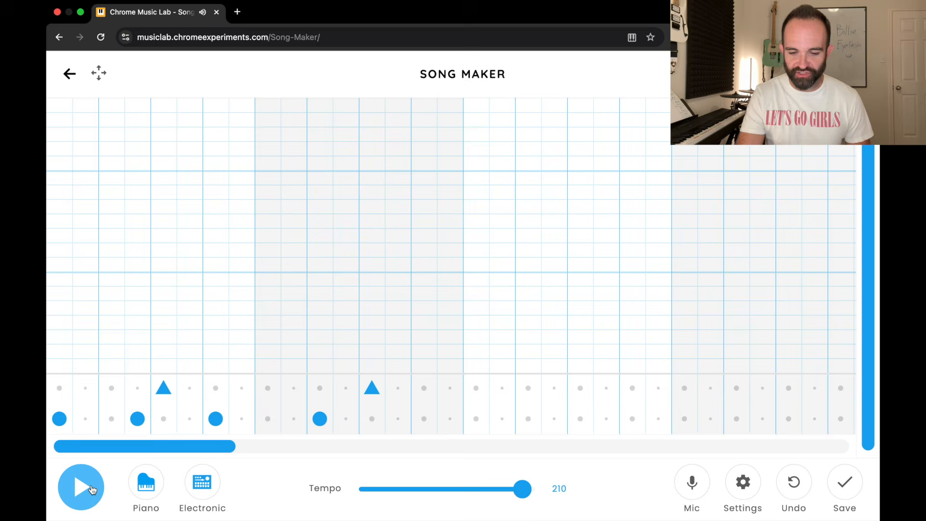
Extend the drum pattern through bars 3 to 5, adding kicks and placing a snare on beat 3 of each bar.
click(475, 418)
click(553, 418)
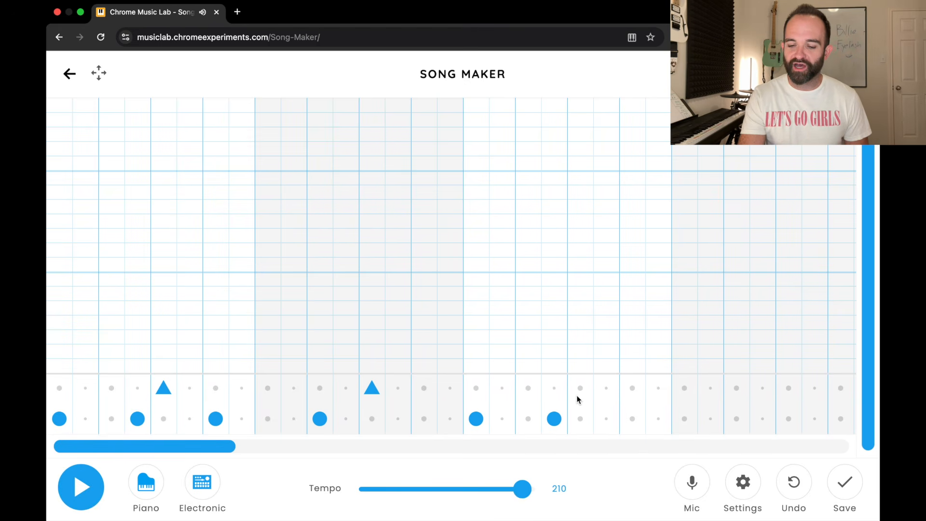
drag(221, 446, 347, 455)
click(165, 419)
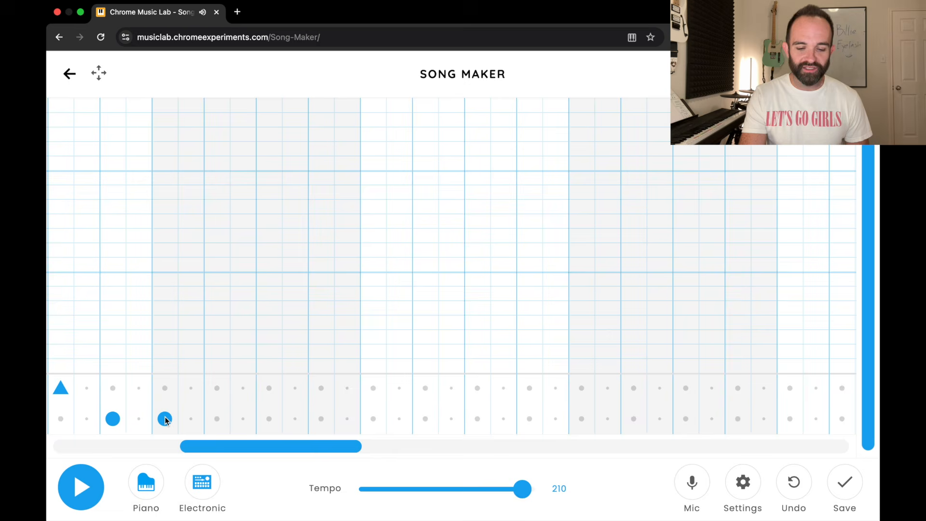
click(242, 419)
click(268, 389)
click(321, 419)
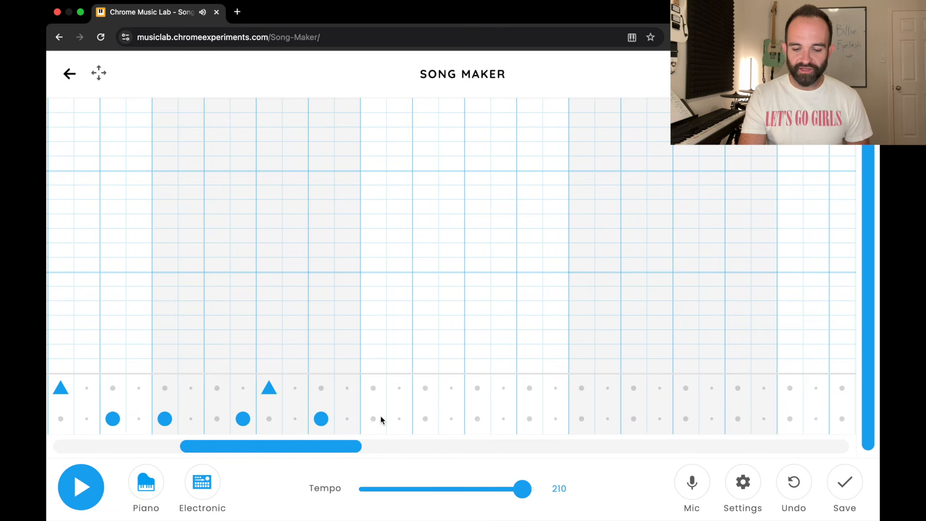
click(476, 389)
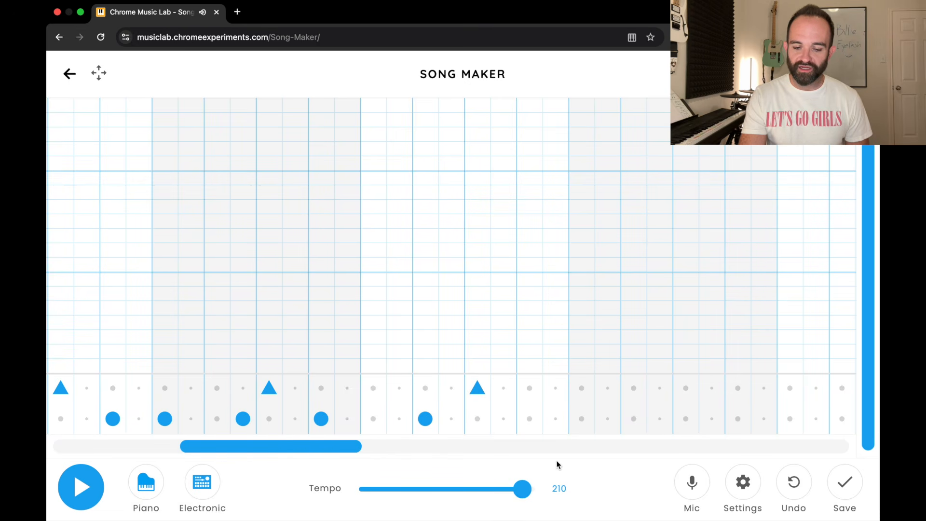
Correct bar 4 to a single kick on beat 2 by removing its kicks on beats 1, 2.5 and 4.
click(164, 418)
click(217, 418)
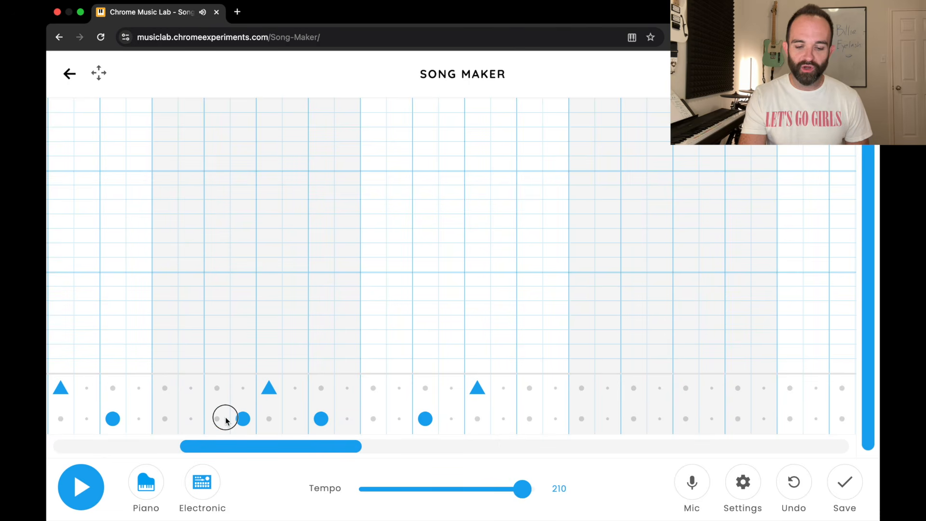
click(243, 418)
click(321, 419)
Set bar 5's kicks to beats 1, 2.5 and 4, and give bar 6 a kick on beat 2 and a snare on beat 3.
click(373, 419)
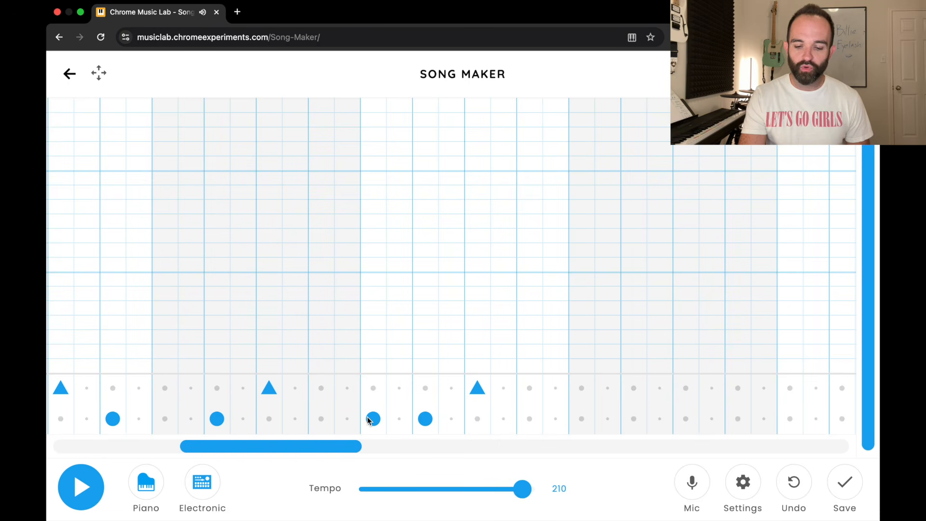
click(425, 419)
click(451, 419)
click(529, 419)
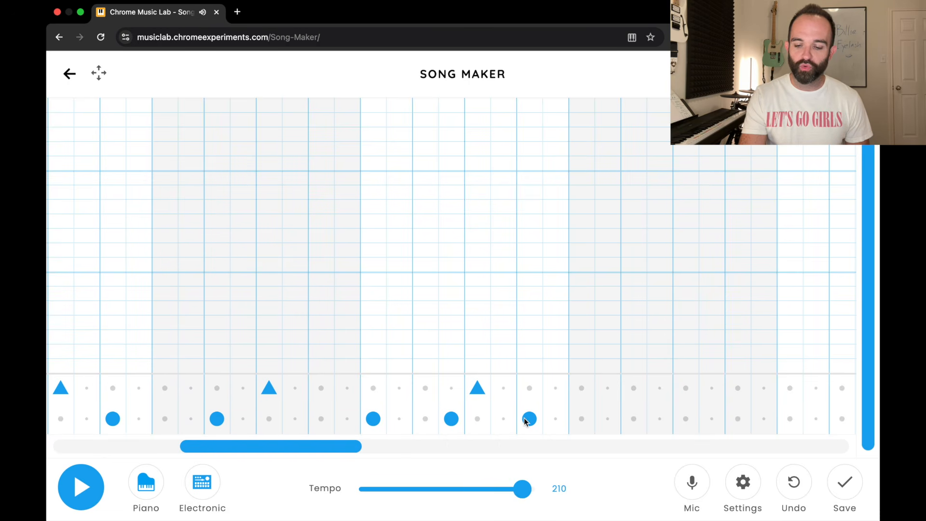
click(633, 419)
click(686, 387)
Repeat the drum pattern in bars 7 and 8, with kicks on beats 1, 2.5 and 4, and on beat 2 respectively, plus beat 3 snares.
drag(270, 447, 377, 446)
click(434, 419)
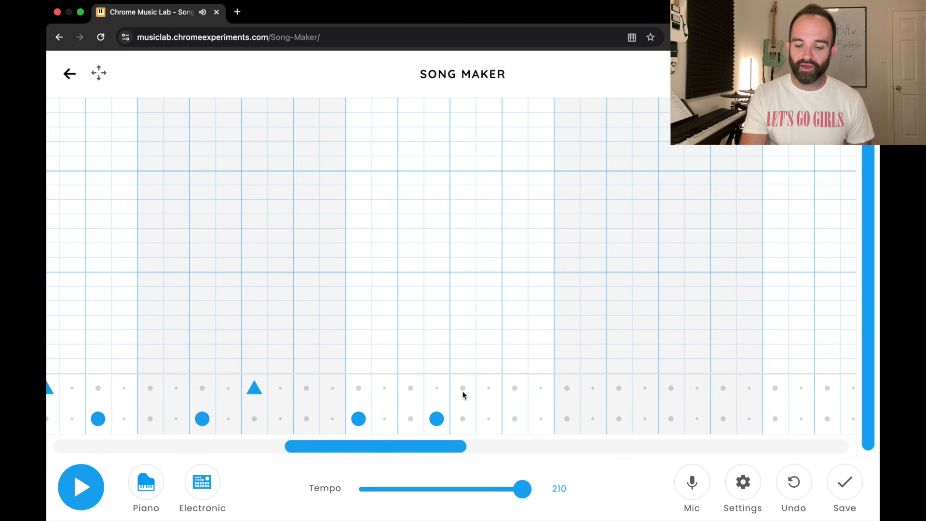
click(606, 418)
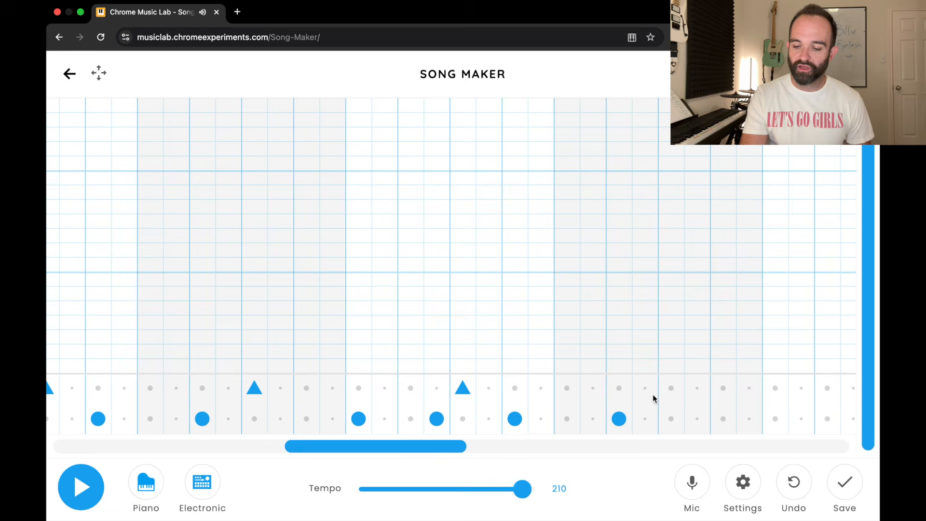
Add bar 9 kicks on beats 1, 2.5 and 4, a bar 10 kick on beat 2, and a snare on beat 3 of both bars.
drag(438, 446, 558, 449)
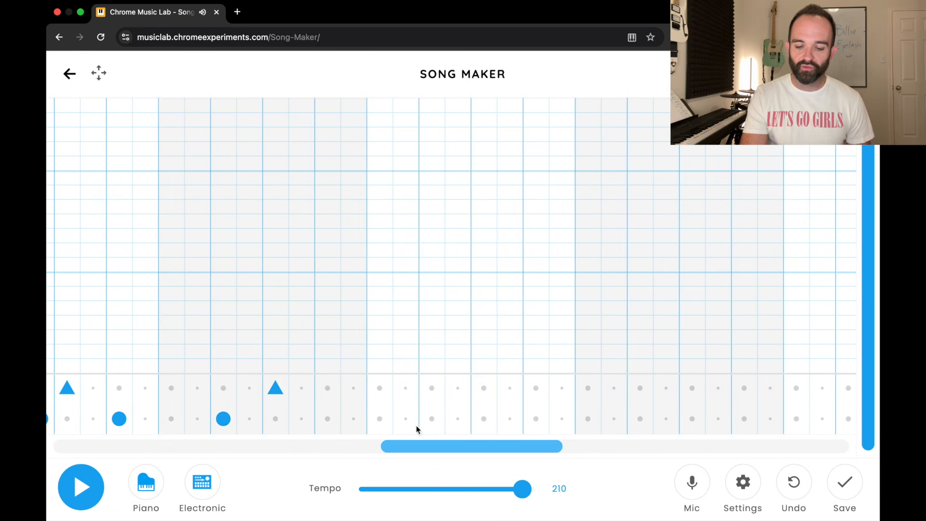
click(376, 418)
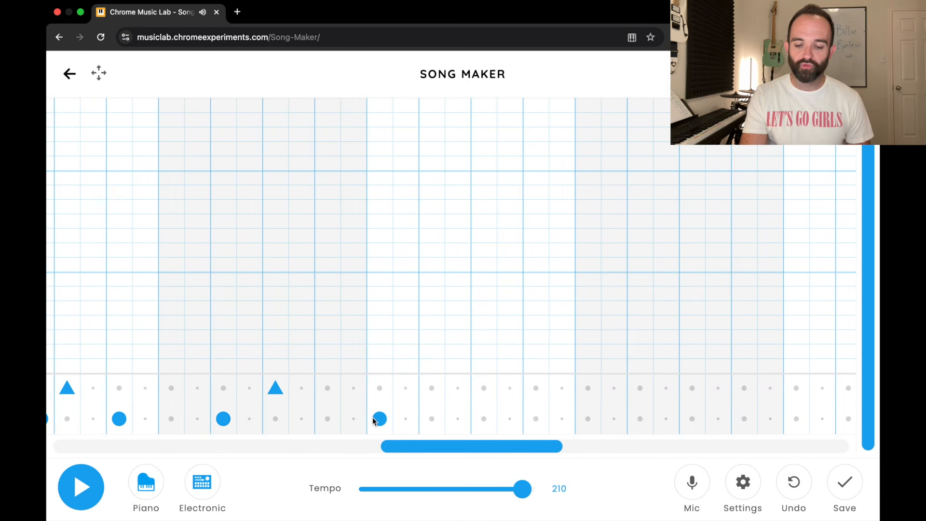
click(458, 419)
click(484, 388)
click(536, 419)
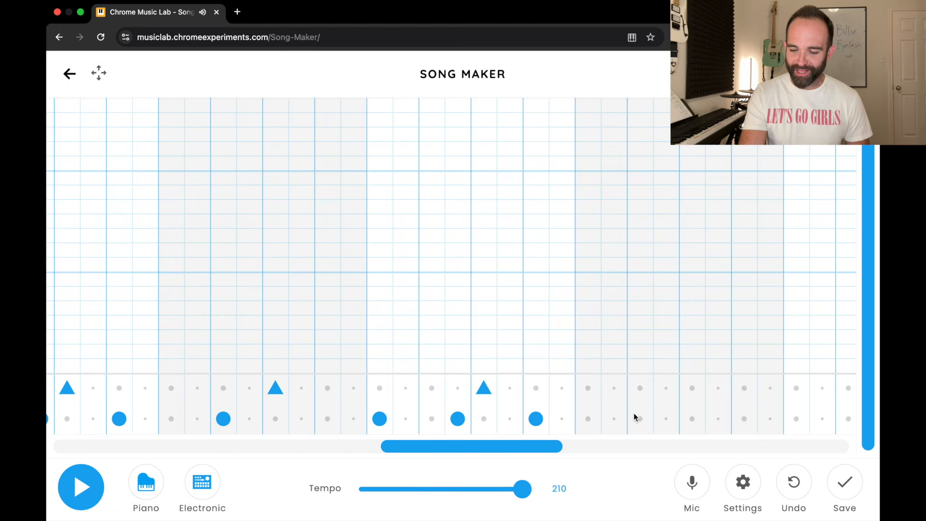
click(692, 388)
Add bar 11 kicks on beats 1, 2.5 and 4, a bar 12 kick on beat 2, and beat 3 snares in both bars.
drag(527, 441, 620, 449)
click(355, 419)
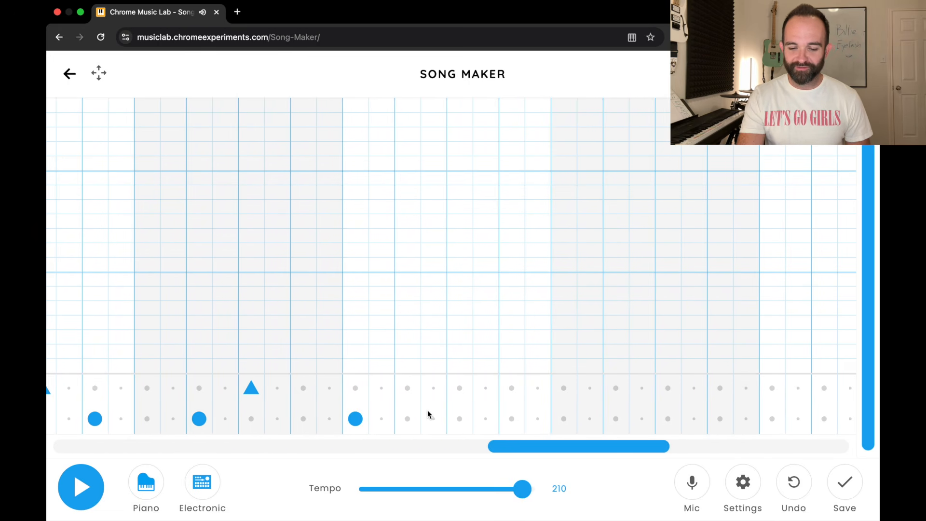
click(459, 388)
click(512, 418)
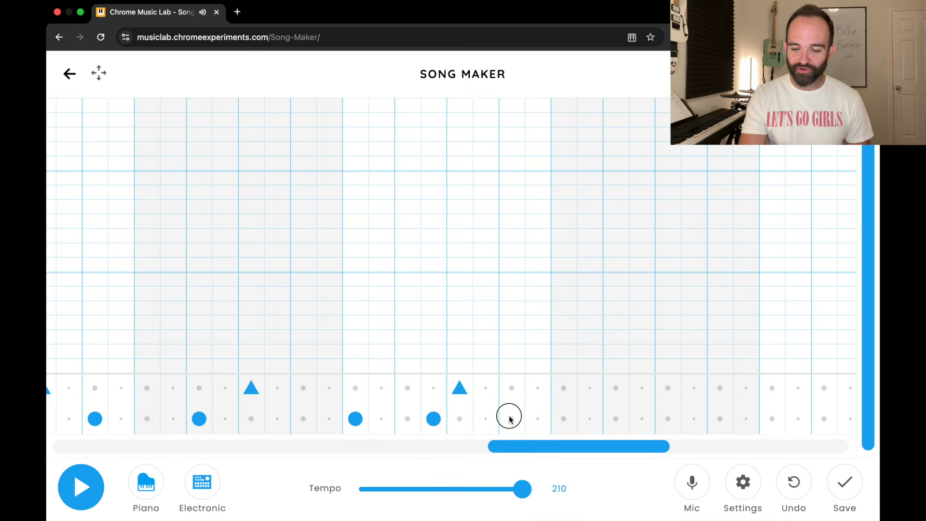
click(616, 419)
click(668, 387)
Repeat the drums in bars 13 and 14: kicks on beats 1, 2.5 and 4, and on beat 2 respectively, with a snare on each beat 3.
drag(644, 441, 788, 444)
click(211, 419)
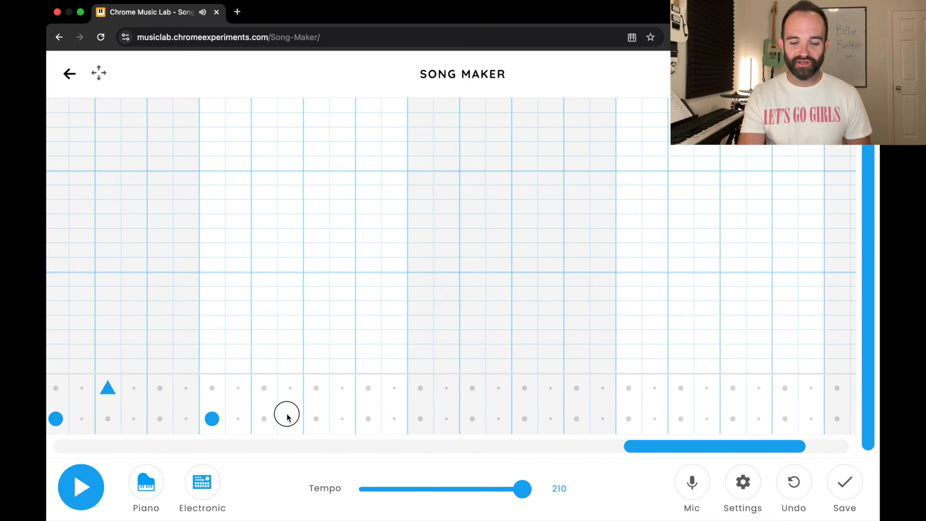
click(290, 419)
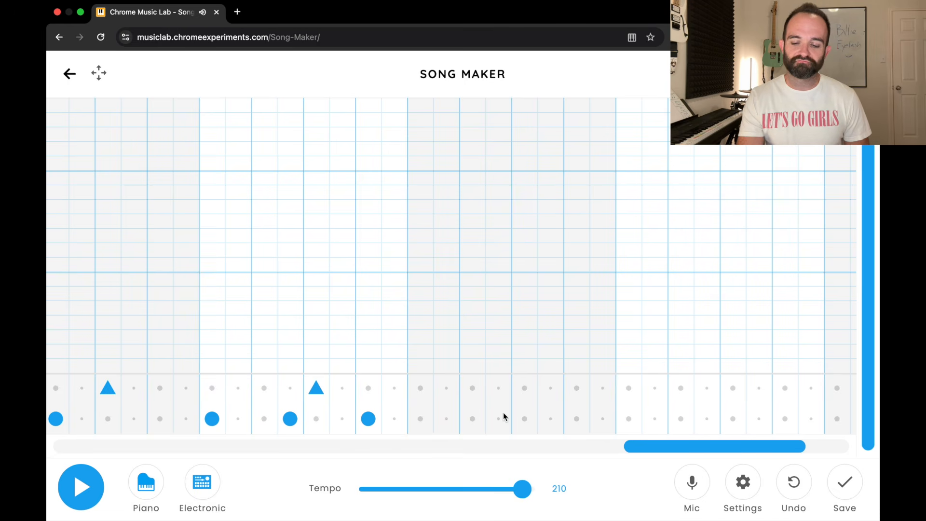
click(473, 420)
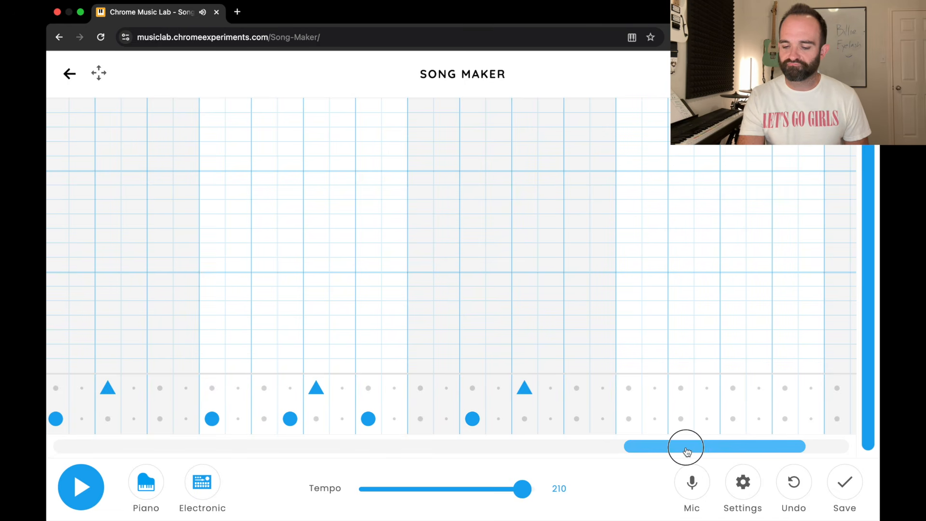
Finish the drums with bar 15 kicks on beats 1, 2.5 and 4, a bar 16 kick on beat 2, both beat 3 snares, and audition them.
drag(684, 444, 729, 444)
click(454, 419)
click(530, 419)
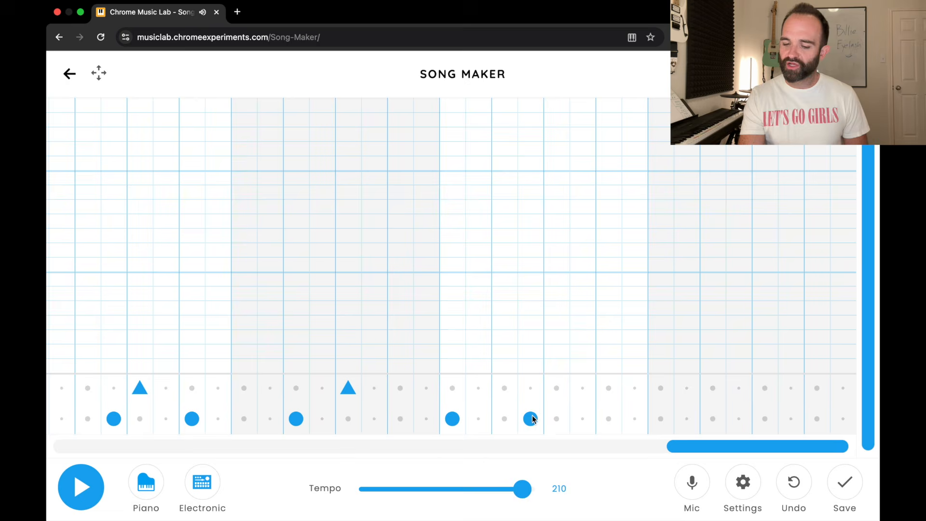
click(558, 388)
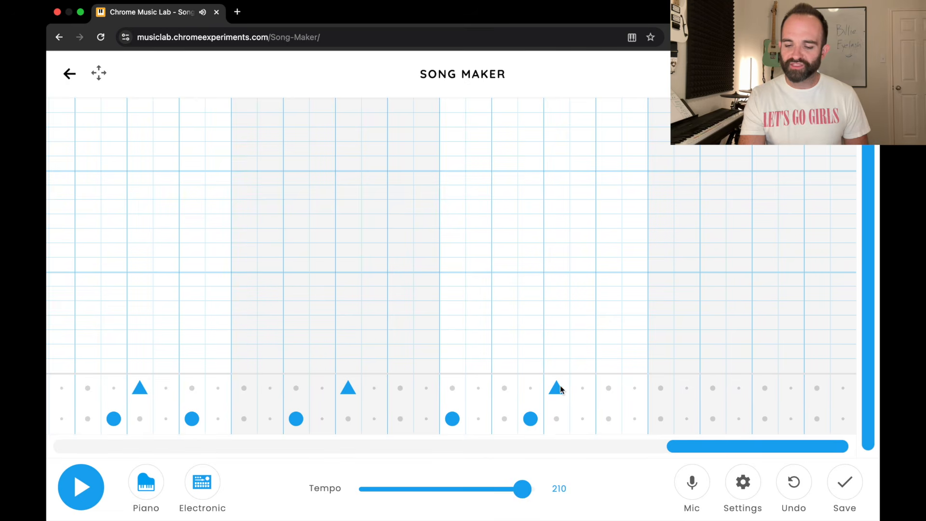
click(713, 417)
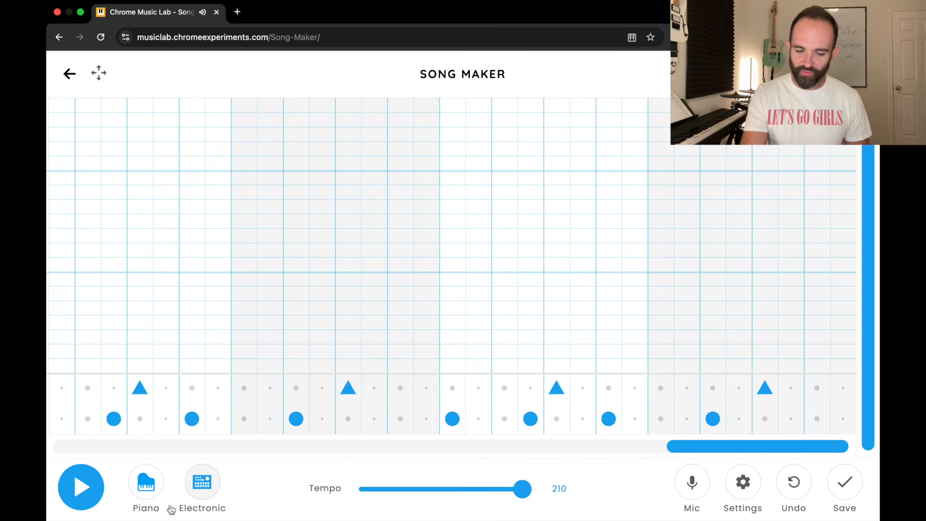
click(97, 489)
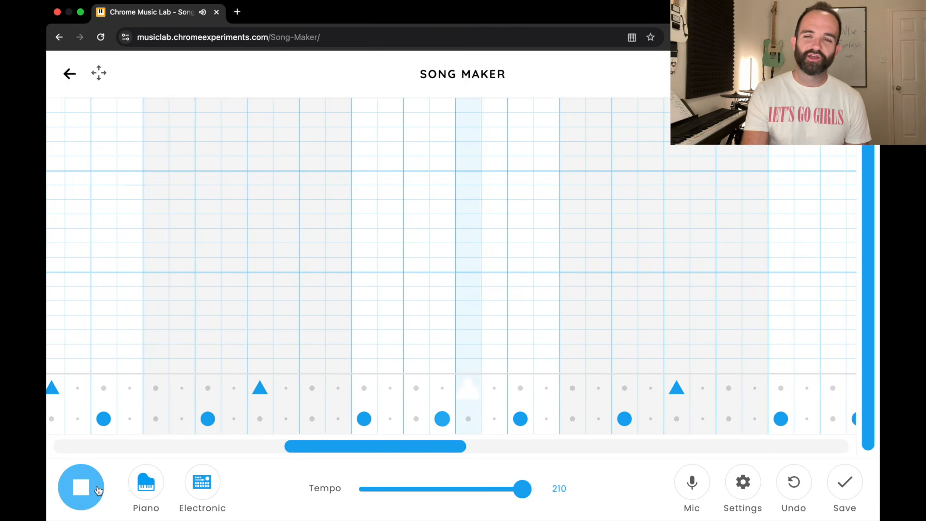
click(97, 489)
Add piano notes on beats 1, 2.5 and 4: orange D, purple A, D in bar 1, and red C-sharp, A, C-sharp in bar 2.
click(342, 443)
drag(342, 443, 48, 446)
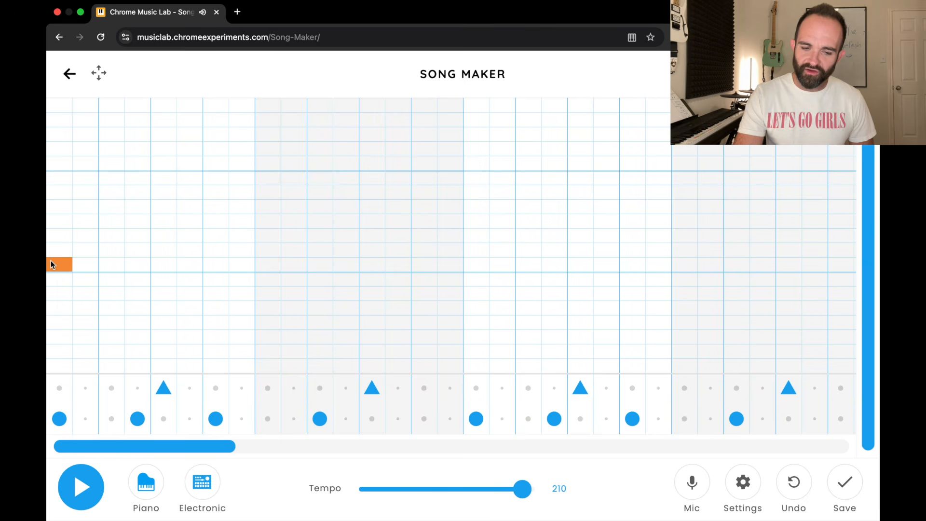
click(145, 205)
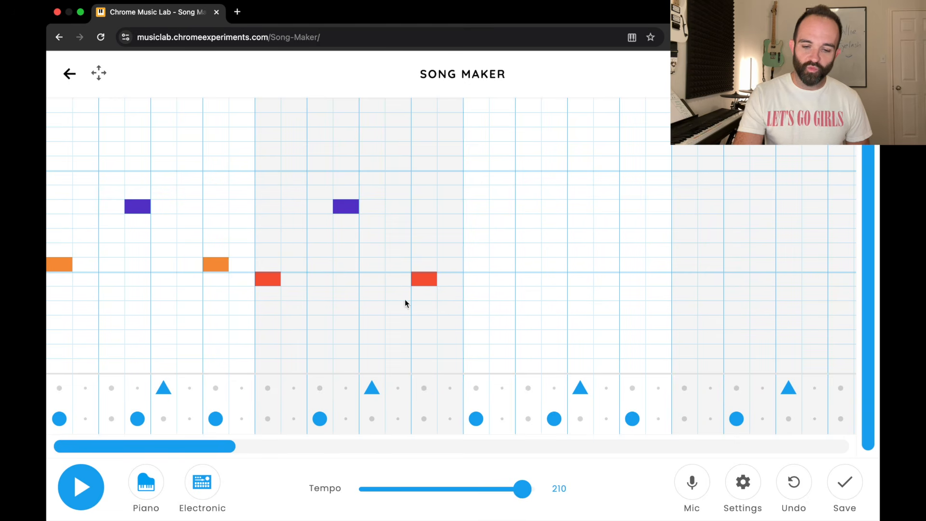
Repeat the piano riff as D, A, D in bar 3 and C-sharp, A, C-sharp in bar 4, and play it back.
click(484, 269)
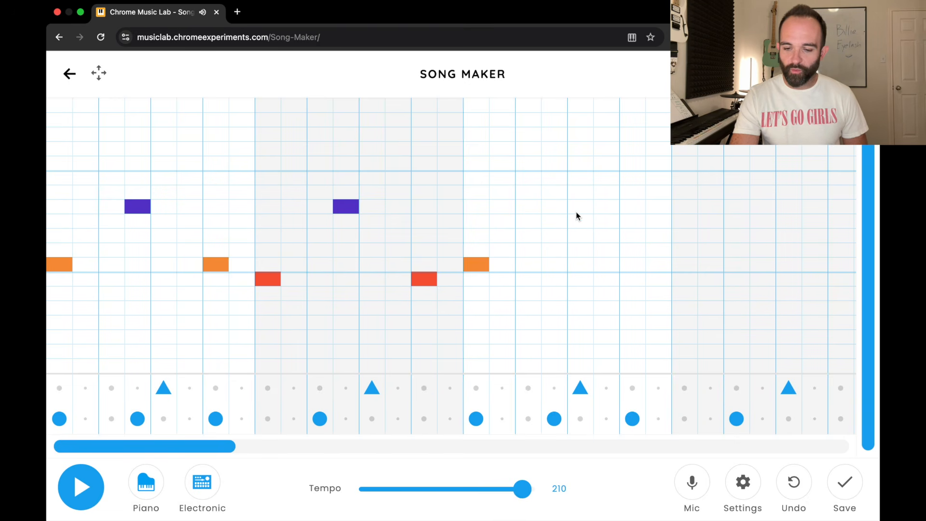
click(560, 212)
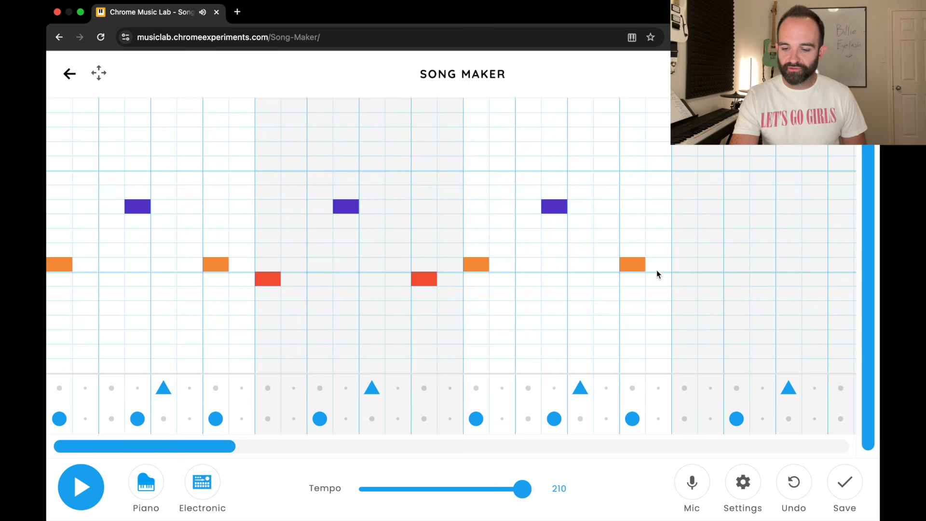
click(766, 209)
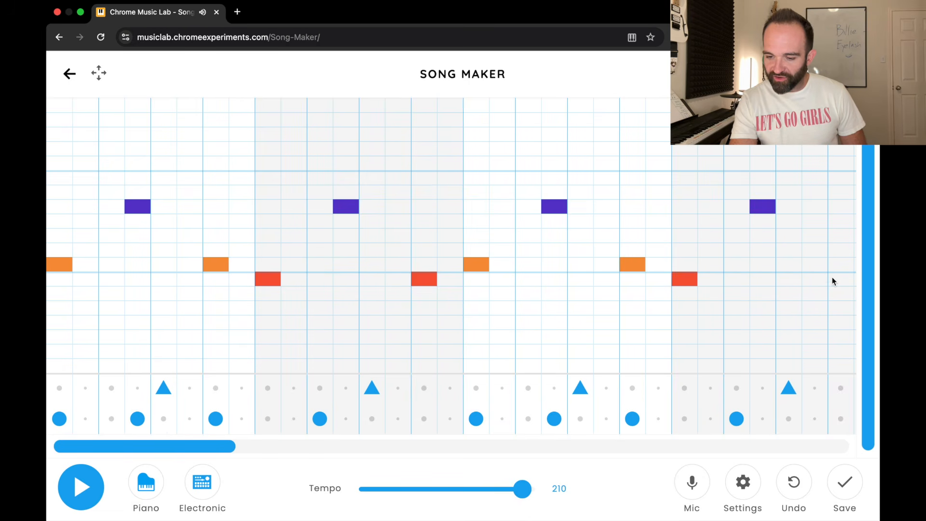
click(833, 280)
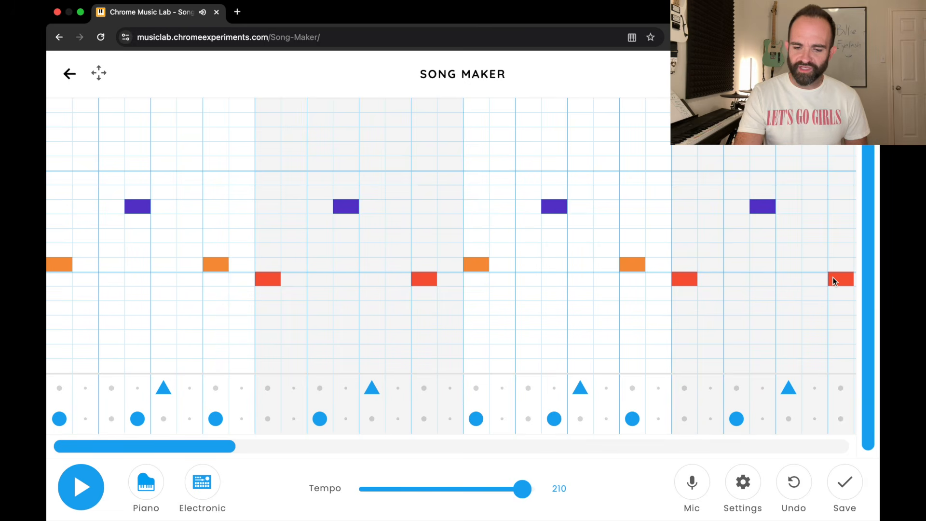
key(space)
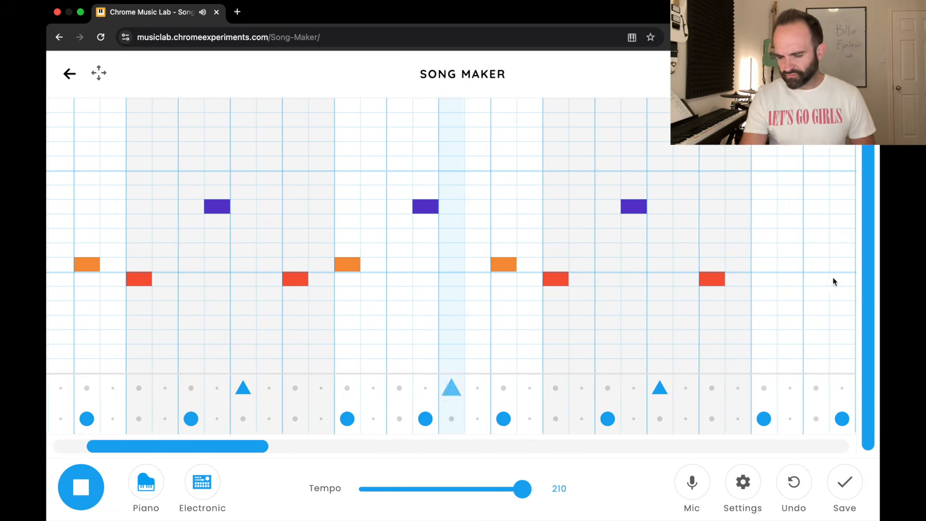
key(space)
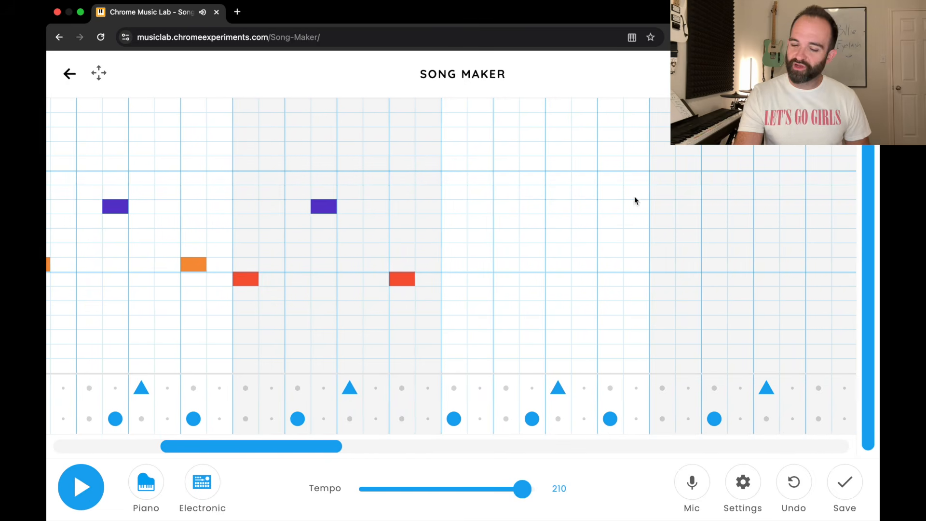
Continue the piano riff on beats 1, 2.5 and 4 with D, A, D in bar 5 and C-sharp, A, C-sharp in bar 6.
click(459, 265)
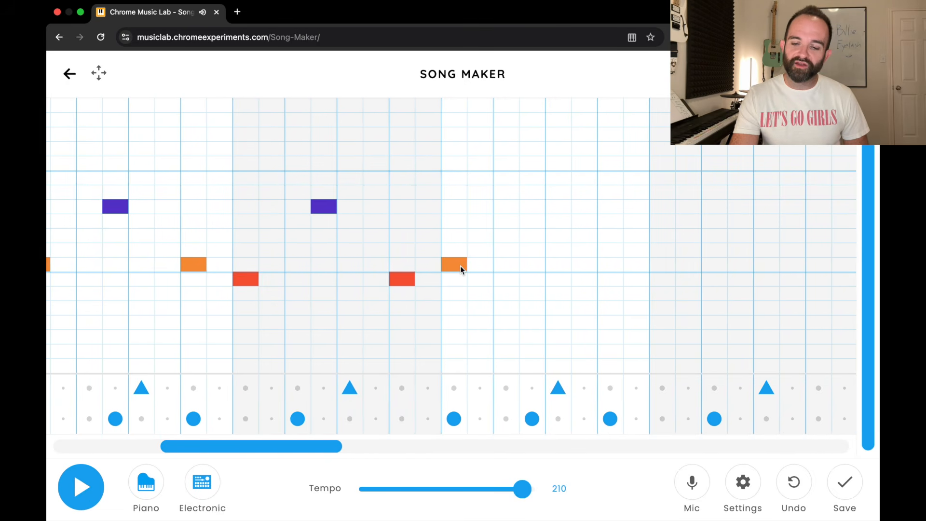
click(534, 208)
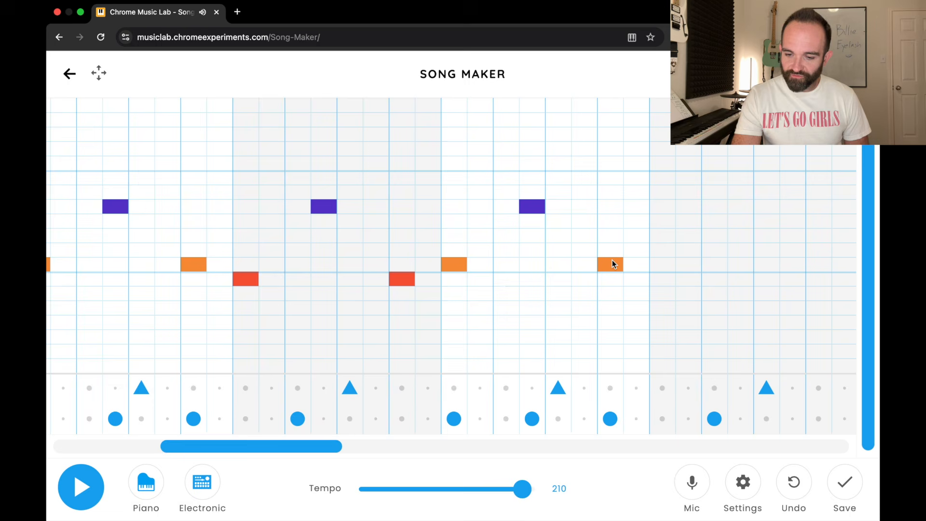
click(668, 278)
click(748, 221)
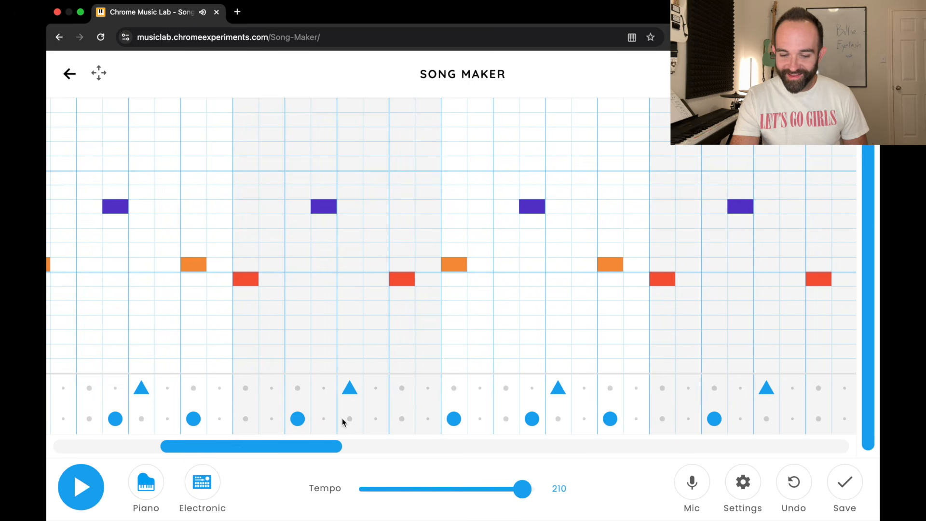
Enter the riff in bars 7 and 8, using D, A, D and C-sharp, A, C-sharp on beats 1, 2.5 and 4.
drag(316, 443, 435, 445)
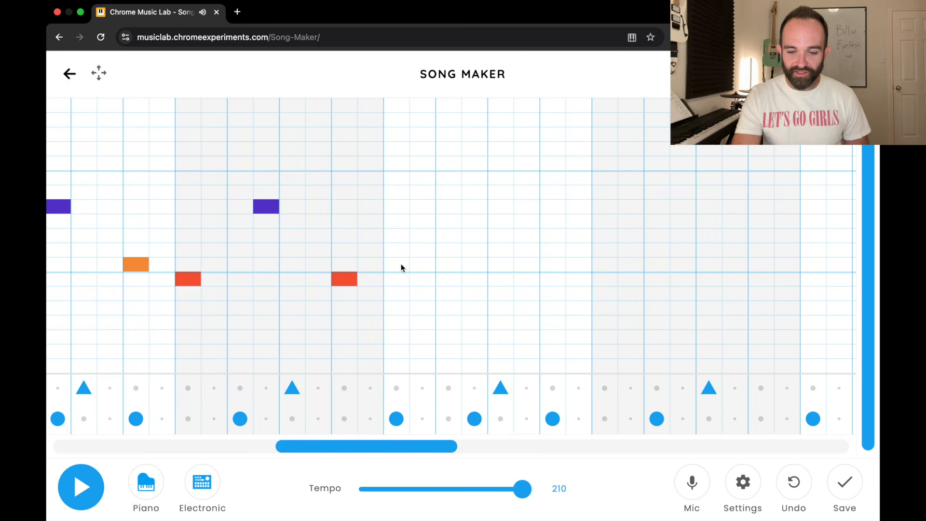
click(477, 207)
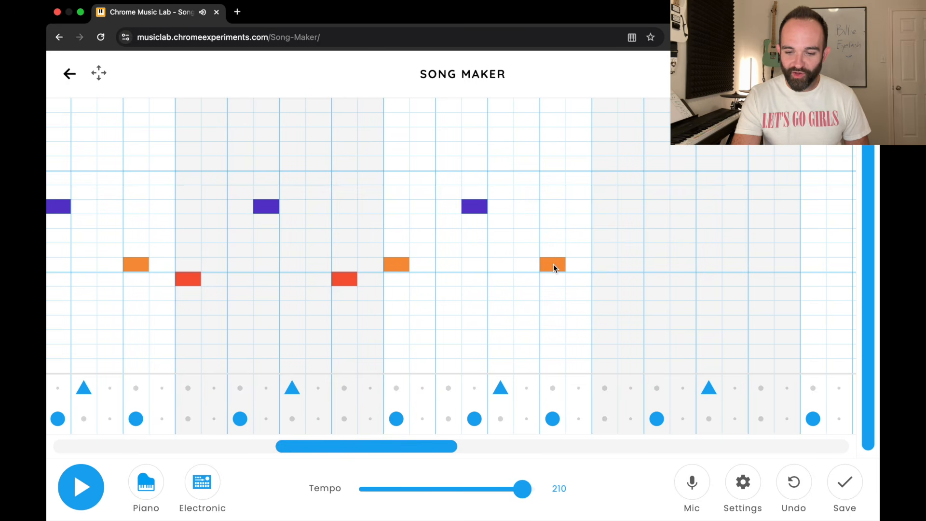
click(690, 207)
click(754, 277)
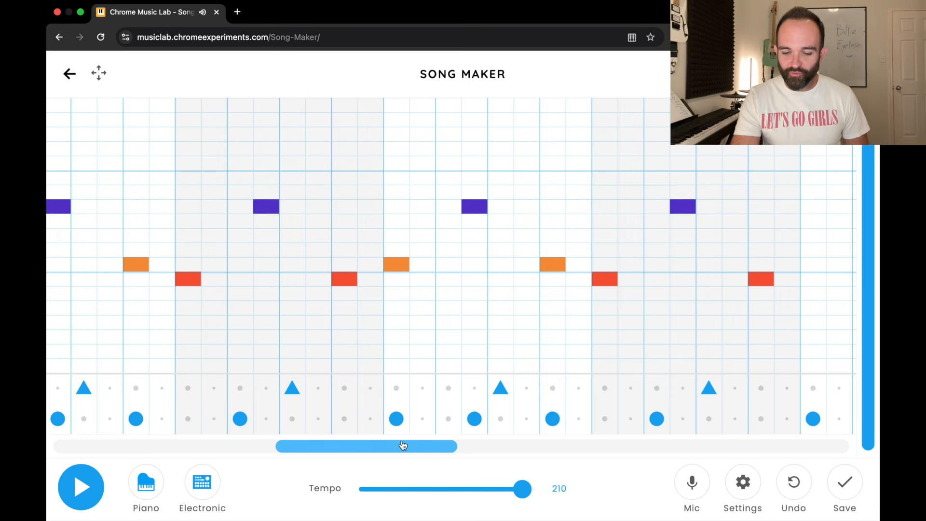
Copy the piano riff into bars 9 and 10 as D, A, D and C-sharp, A, C-sharp on beats 1, 2.5 and 4.
drag(403, 444, 522, 445)
click(325, 264)
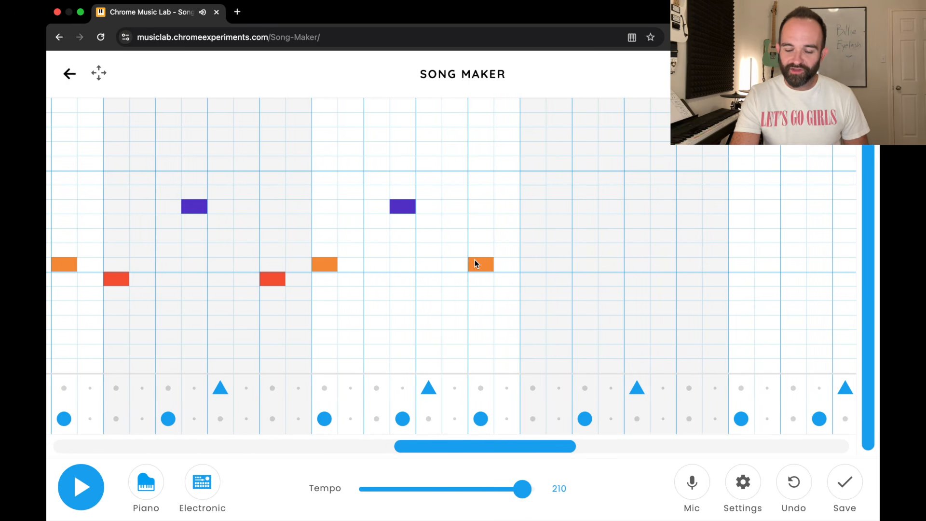
click(610, 210)
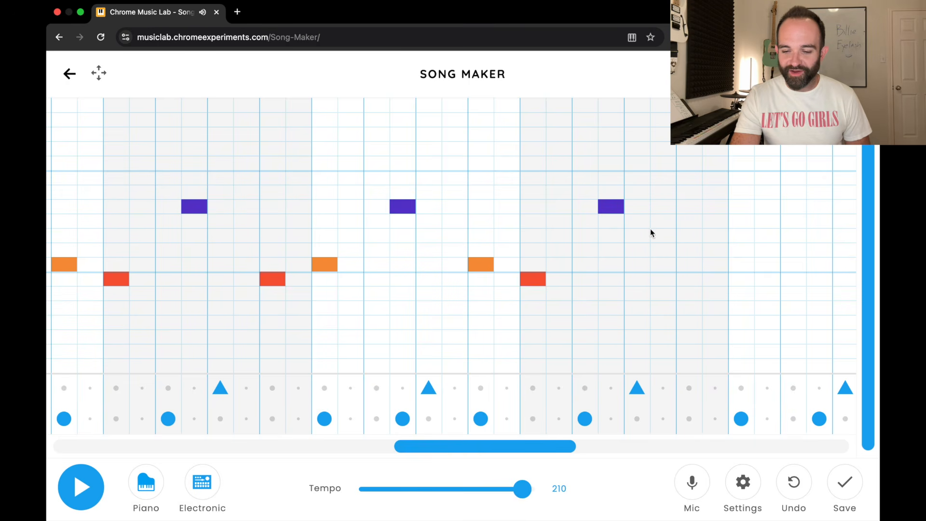
Add D, A, D to bar 11 and C-sharp, A, C-sharp to bar 12, on beats 1, 2.5 and 4.
drag(547, 446, 646, 439)
click(342, 265)
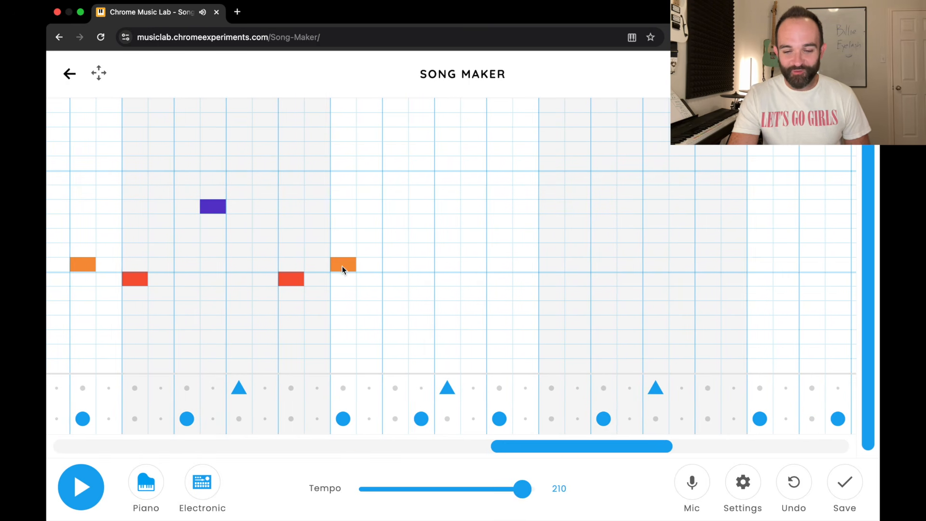
click(418, 211)
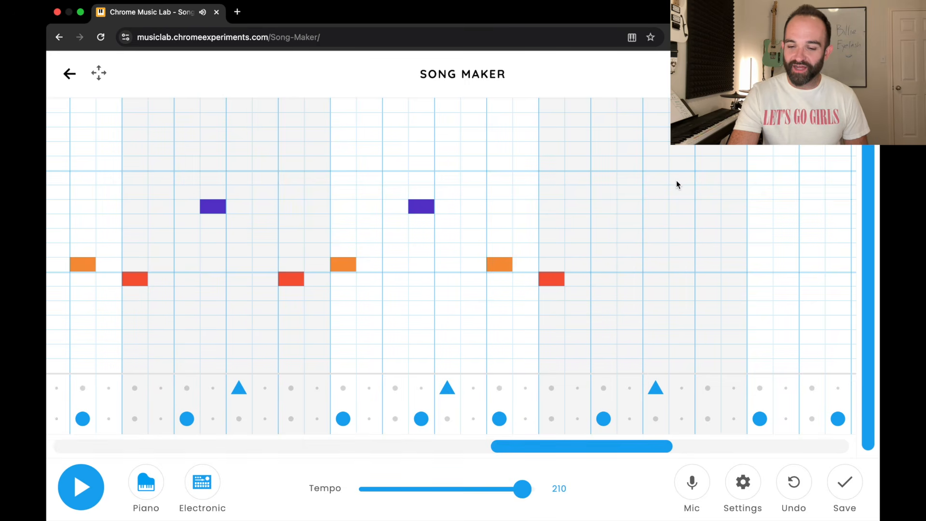
click(625, 211)
click(704, 277)
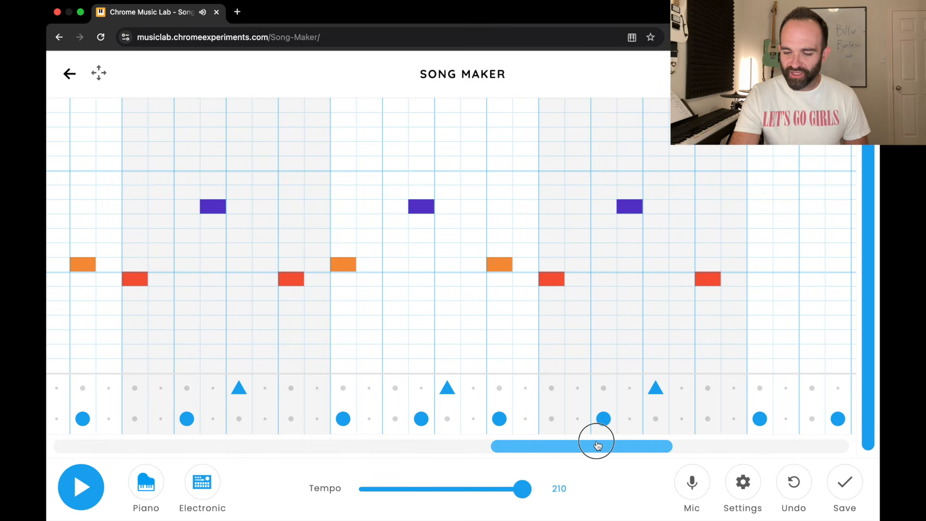
Extend the riff through bars 13 and 14 with D, A, D and C-sharp, A, C-sharp on beats 1, 2.5 and 4.
drag(597, 445, 693, 436)
click(353, 265)
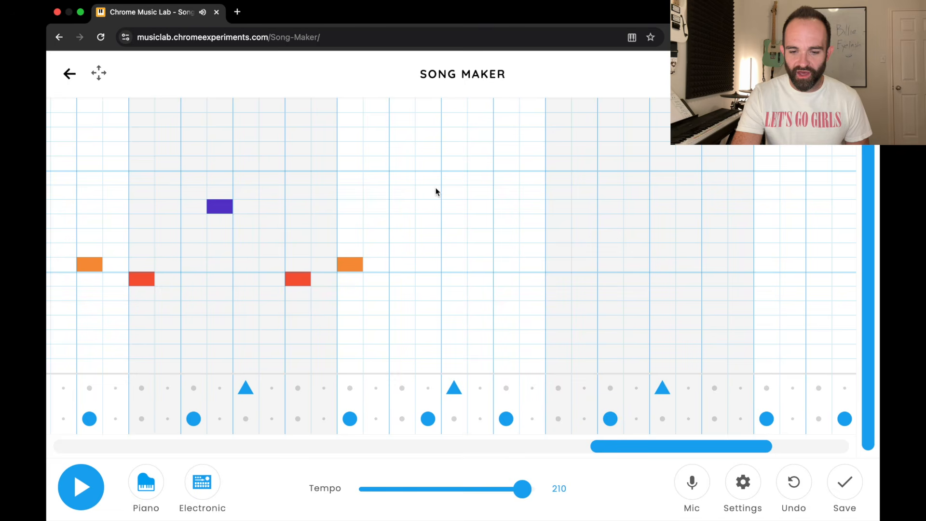
click(433, 209)
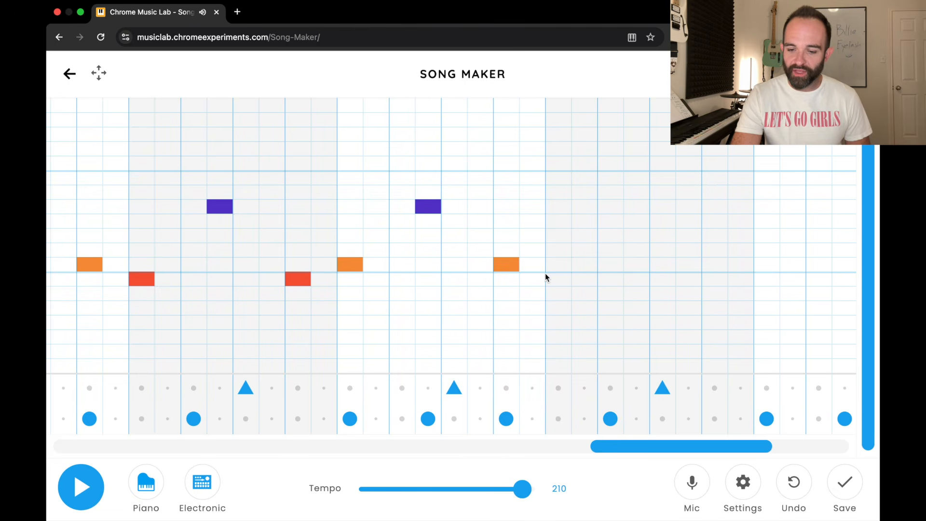
drag(645, 217, 647, 208)
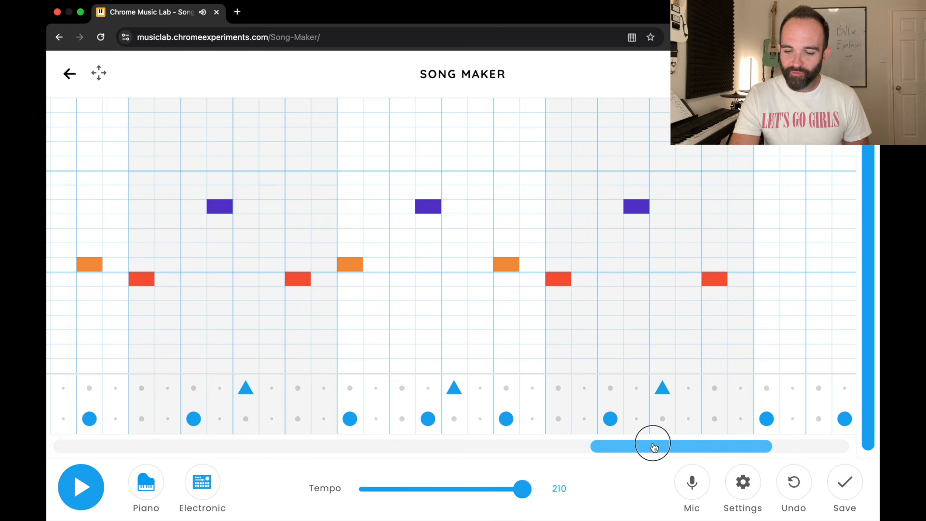
Complete the riff with D, A, D in bar 15 and C-sharp, A, C-sharp in bar 16, and play the song from the start.
drag(653, 444, 747, 440)
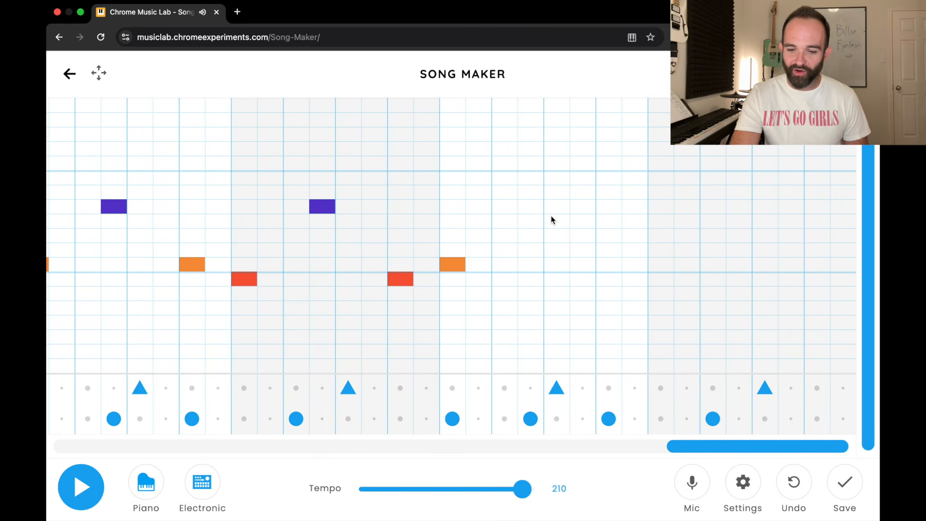
click(601, 265)
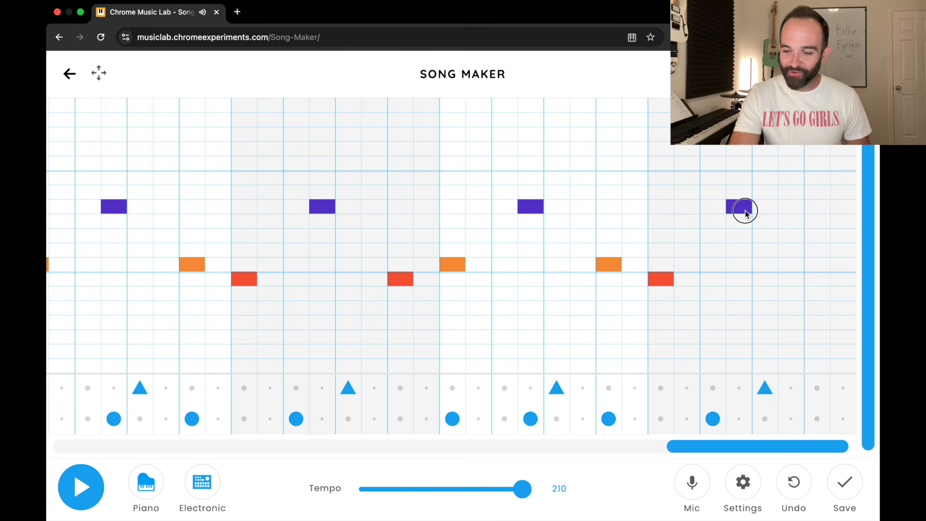
click(820, 280)
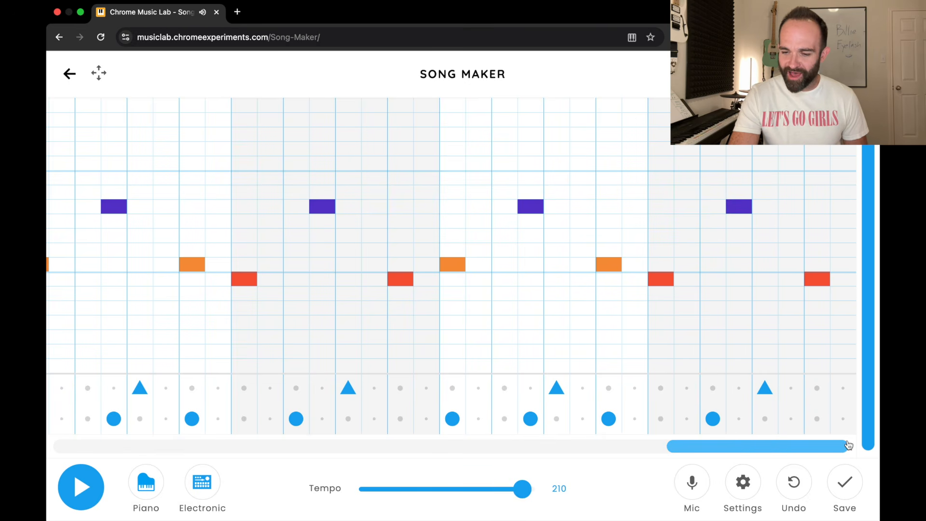
click(92, 489)
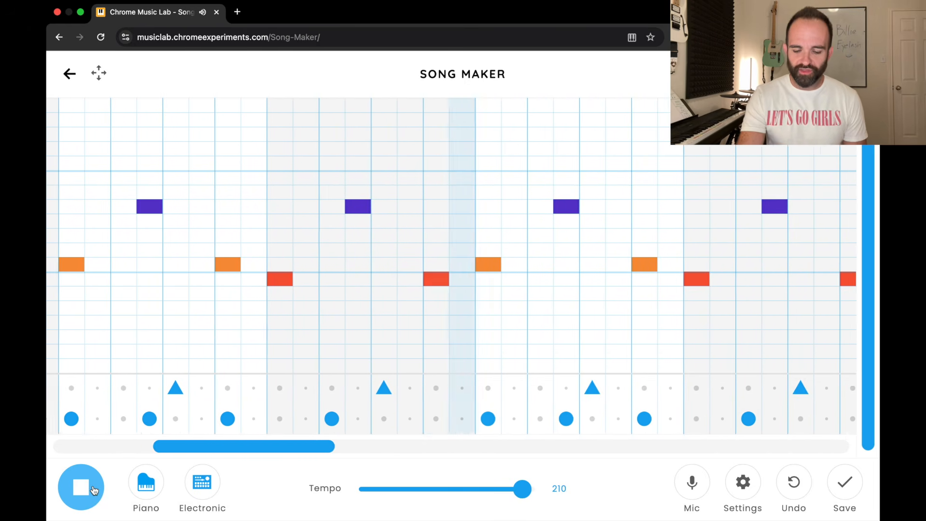
Stop playback and add the F-sharp and A above the riff's low note on beat 1 of bars 1 to 4.
click(94, 490)
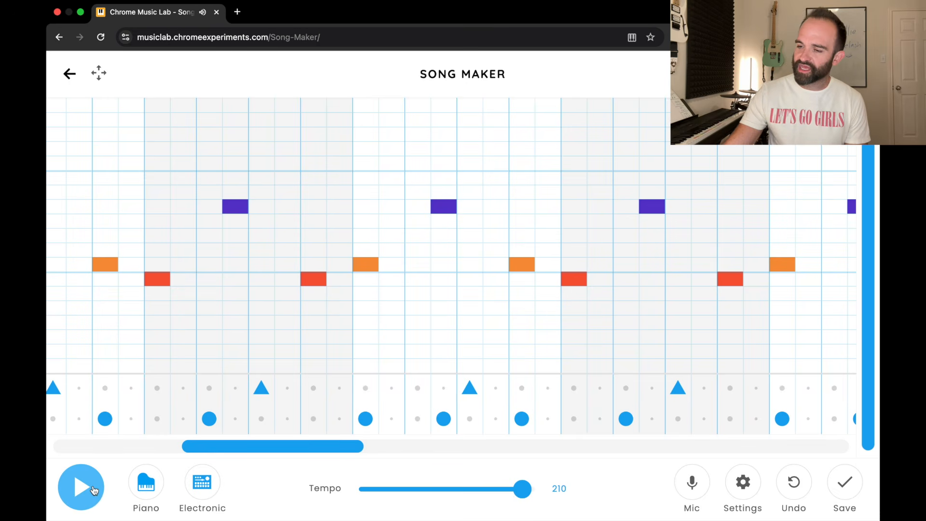
drag(239, 445, 48, 448)
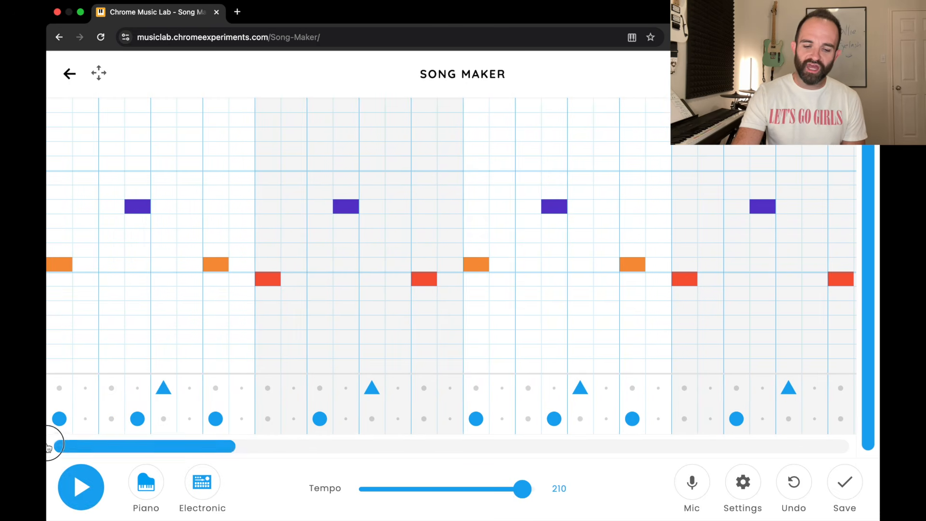
click(58, 235)
click(61, 211)
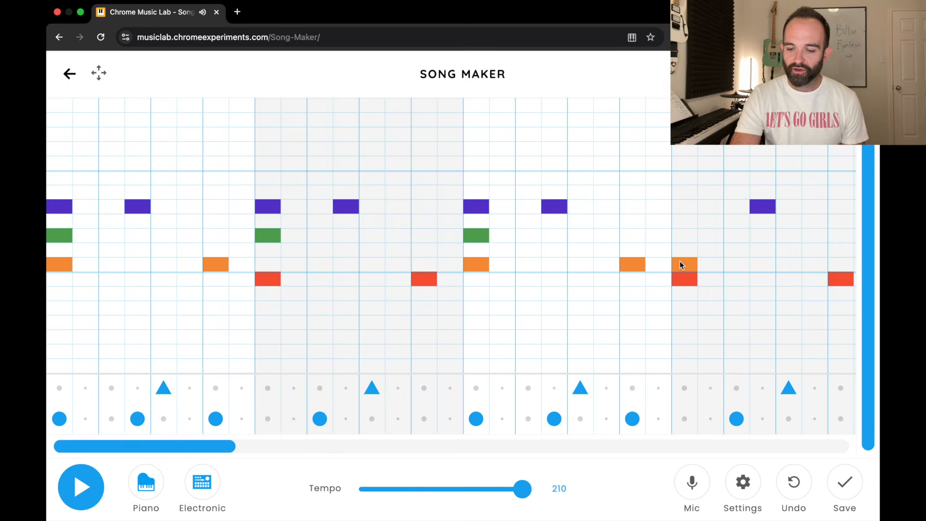
click(687, 241)
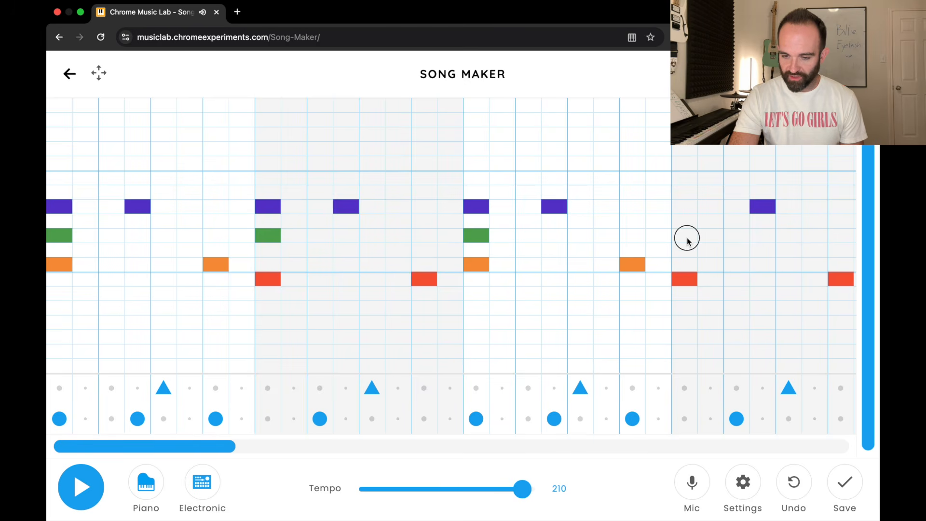
click(689, 201)
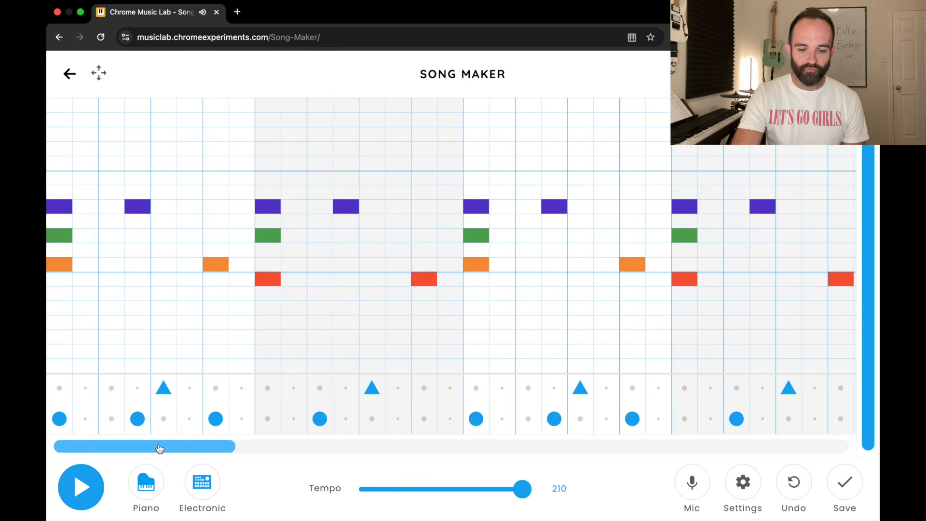
drag(168, 446, 131, 436)
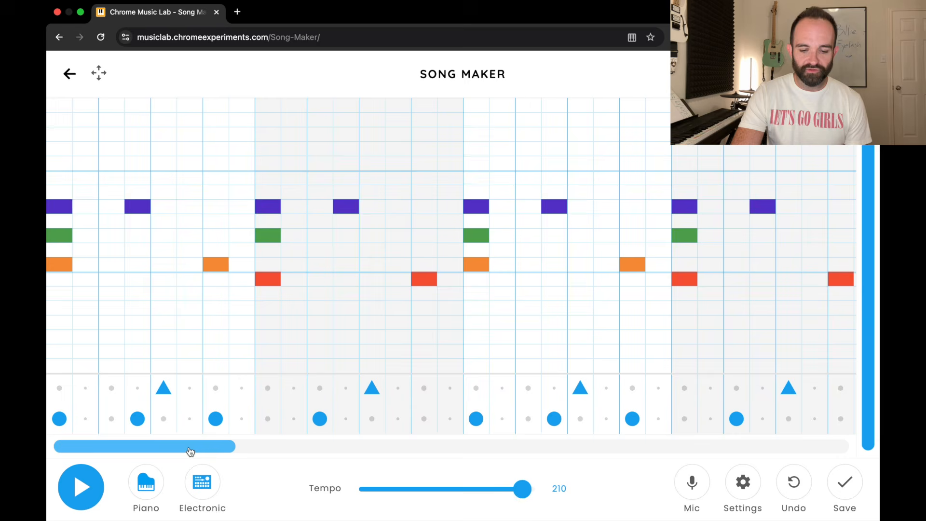
Add the B and F-sharp below the riff on beat 1 of bars 5 to 8, and play the song from the start.
drag(190, 451, 305, 458)
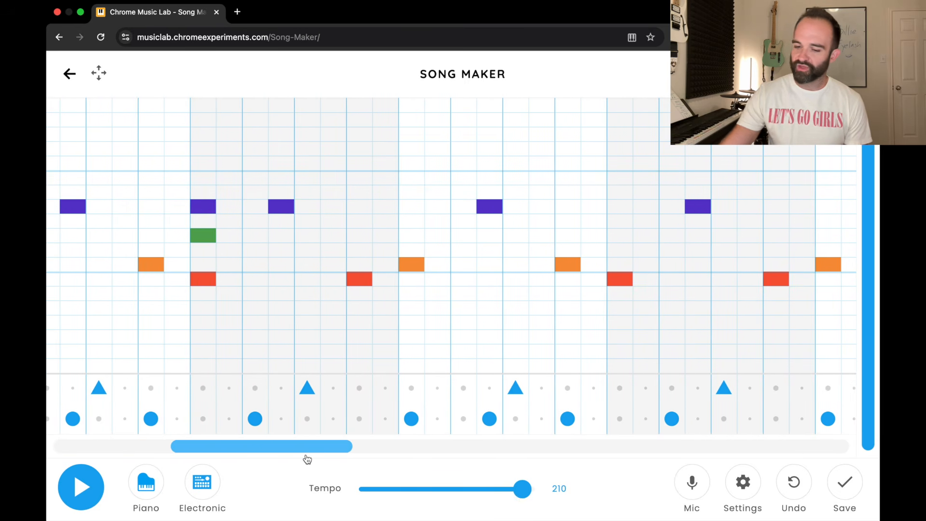
click(334, 449)
drag(334, 449, 374, 445)
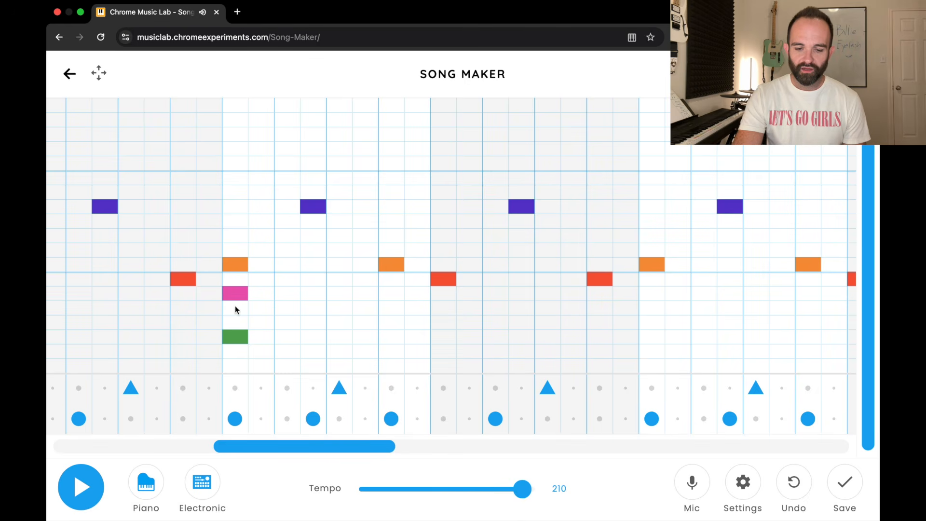
click(441, 337)
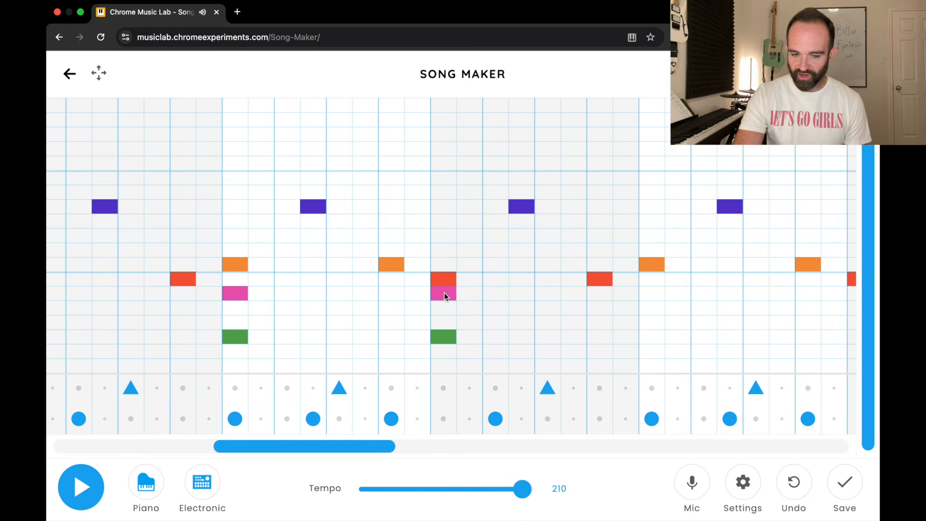
click(650, 339)
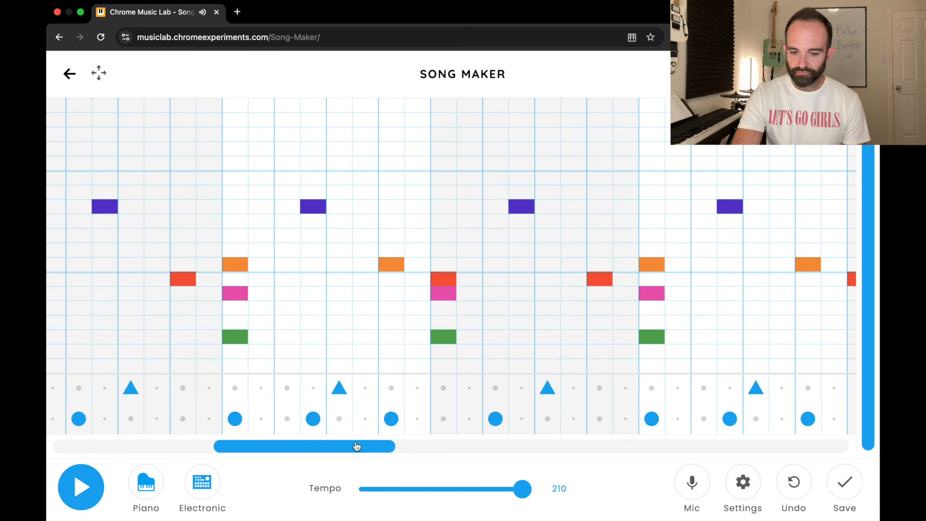
drag(355, 444, 413, 444)
click(624, 339)
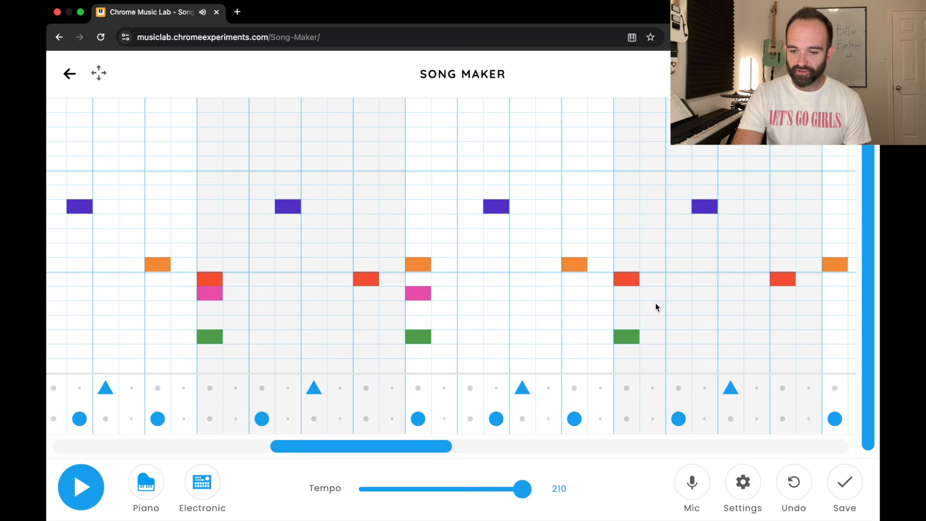
click(637, 296)
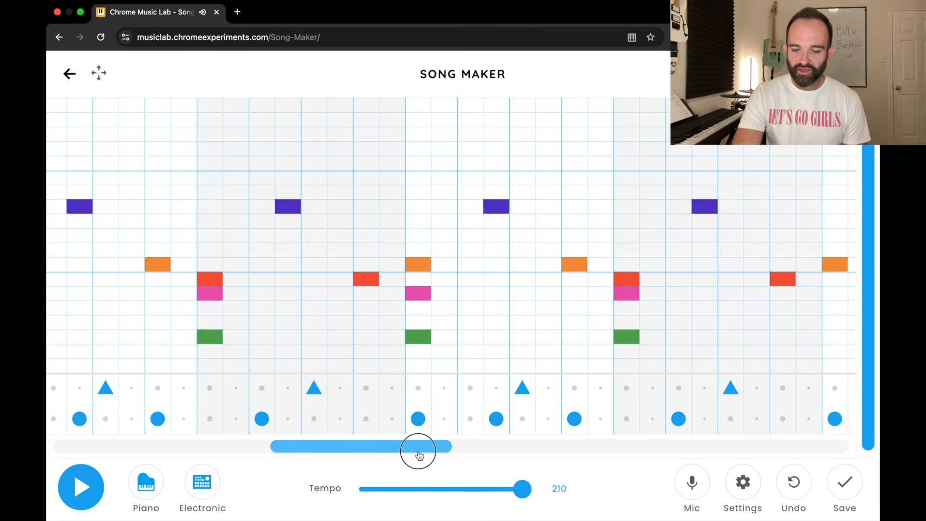
drag(416, 446, 438, 446)
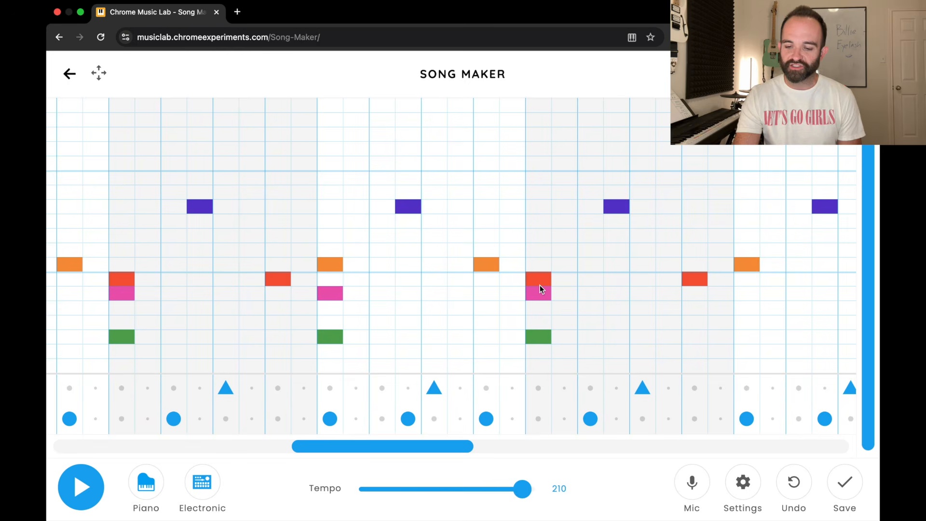
key(space)
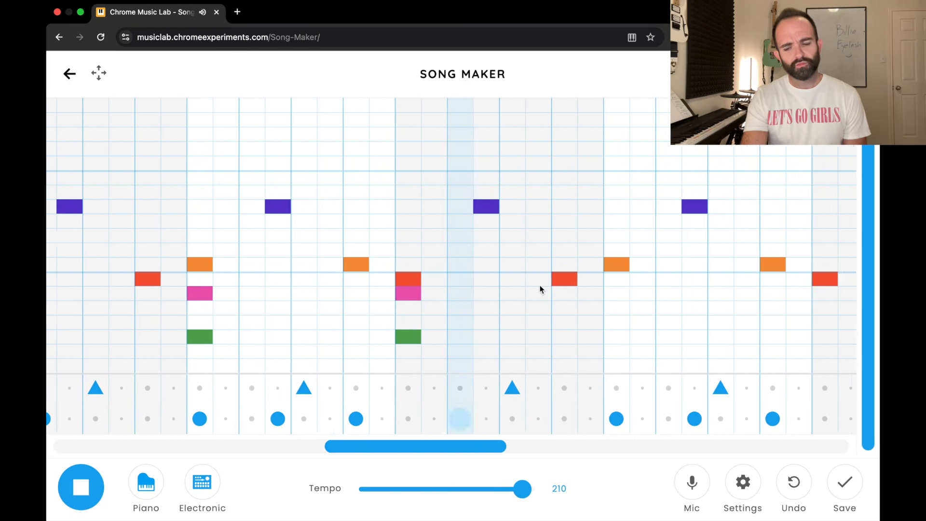
key(space)
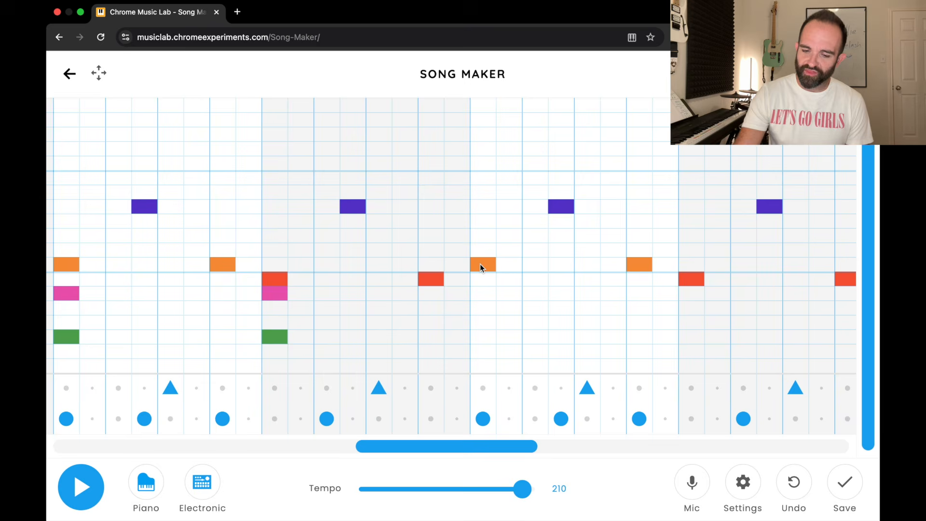
Add the low E and G below the riff on beat 1 of bars 9 to 12.
click(488, 351)
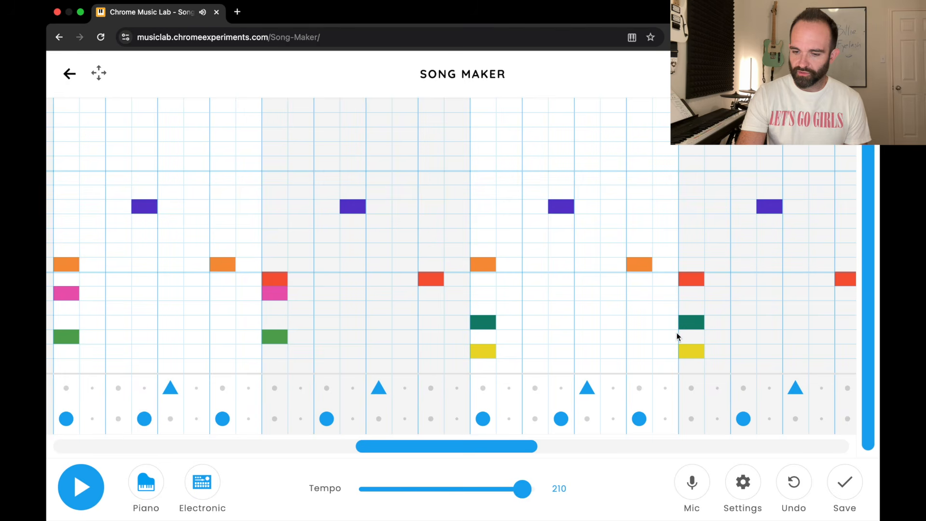
drag(521, 447, 598, 448)
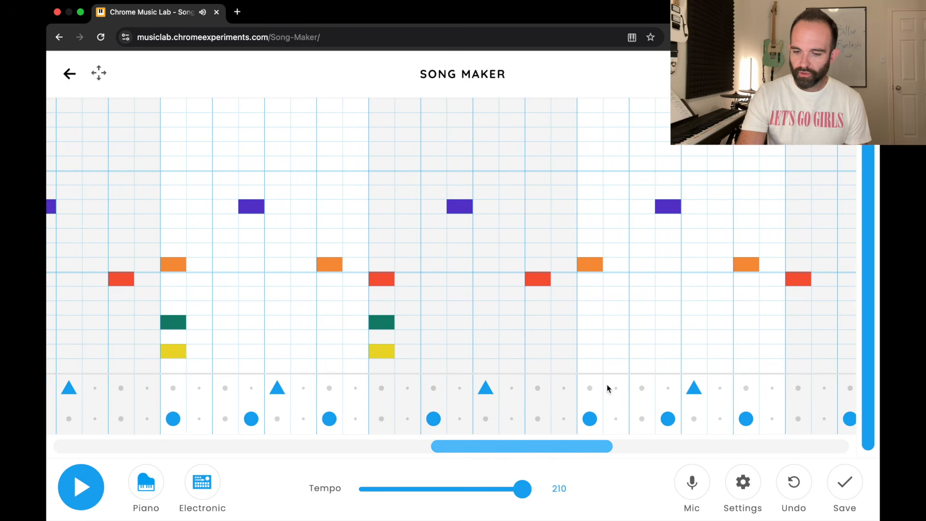
click(590, 351)
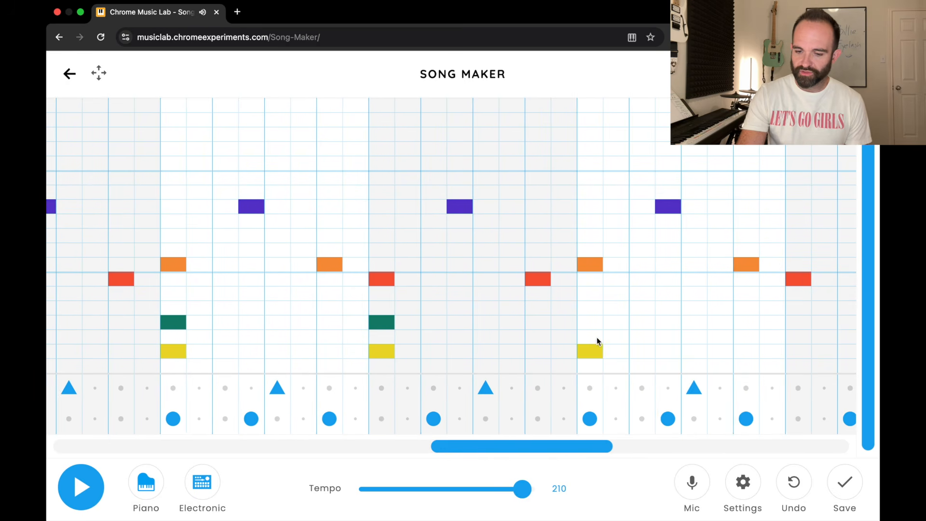
click(799, 322)
Add the A below the riff and the E just above D on beat 1 of bars 13 and 14.
drag(577, 449, 754, 458)
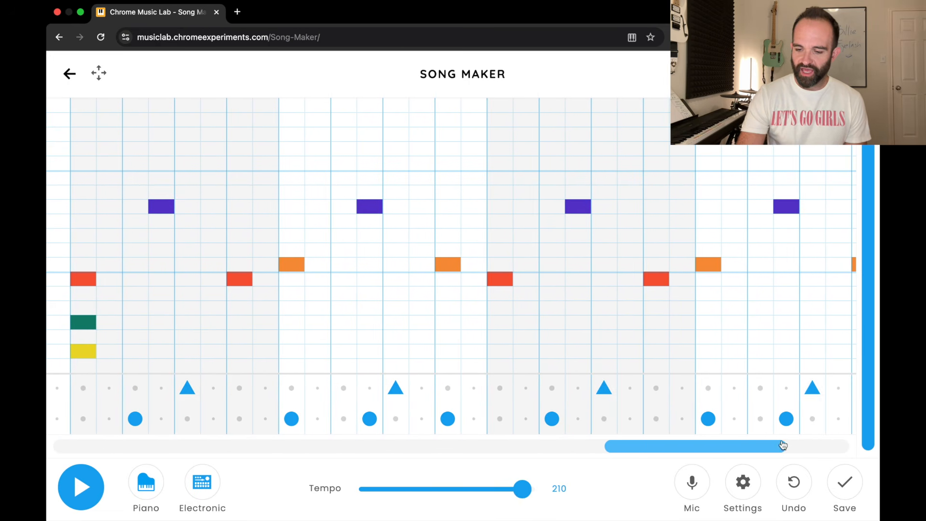
drag(775, 442, 863, 441)
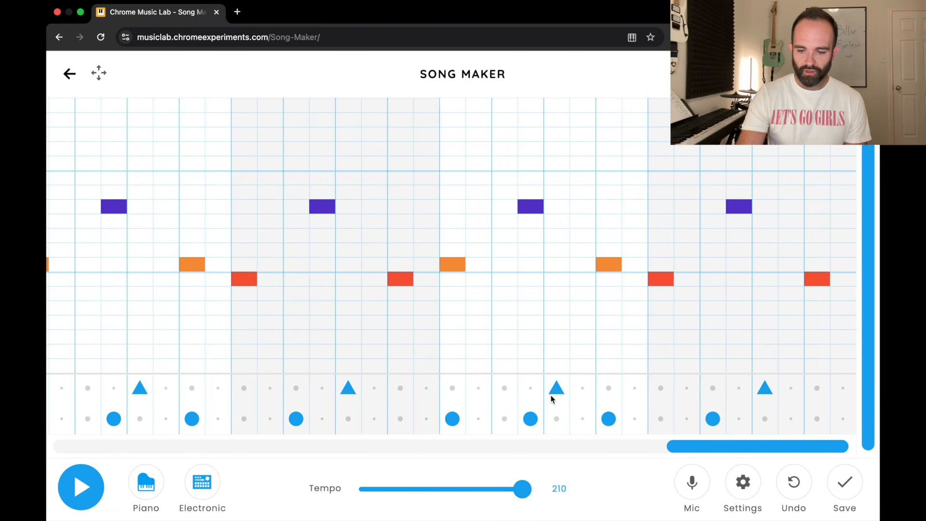
drag(719, 444, 620, 451)
click(432, 336)
click(435, 322)
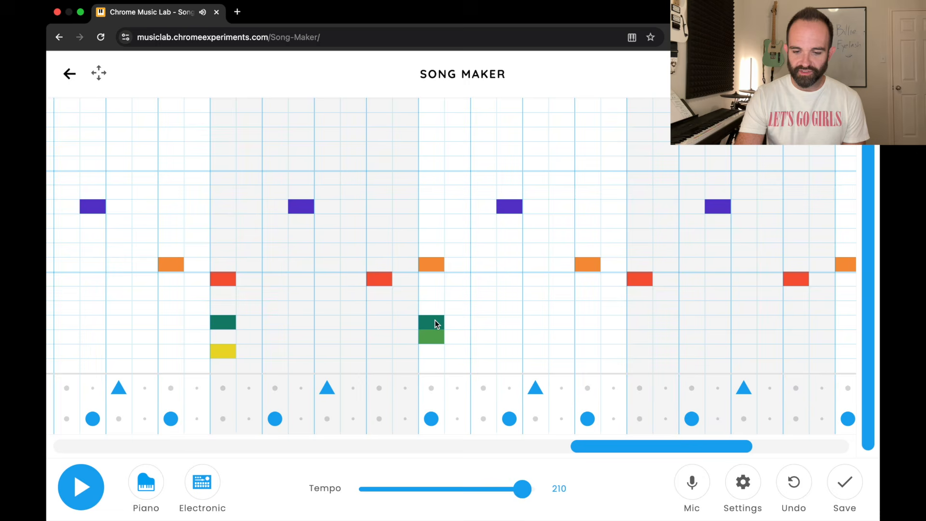
click(436, 322)
click(434, 253)
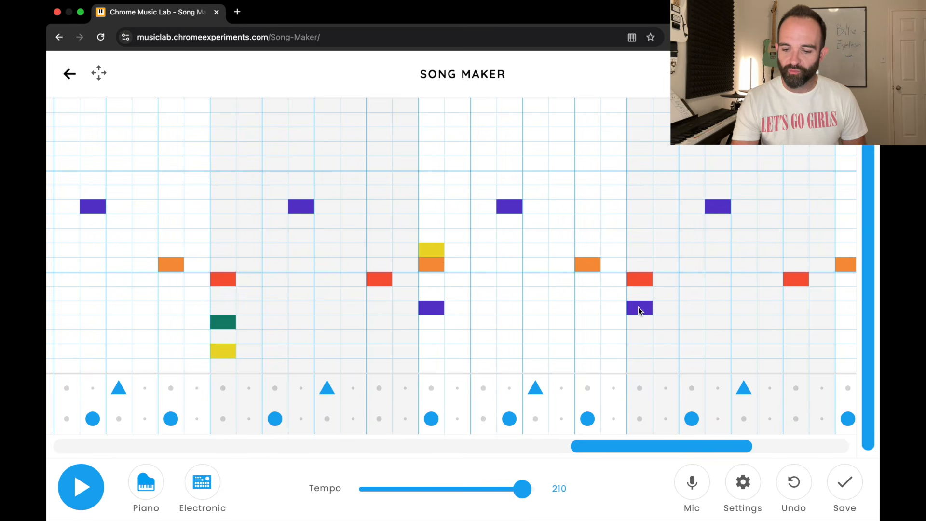
click(647, 249)
Add the same low A and E on beat 1 of bars 15 and 16, and play the whole song.
drag(645, 448, 693, 450)
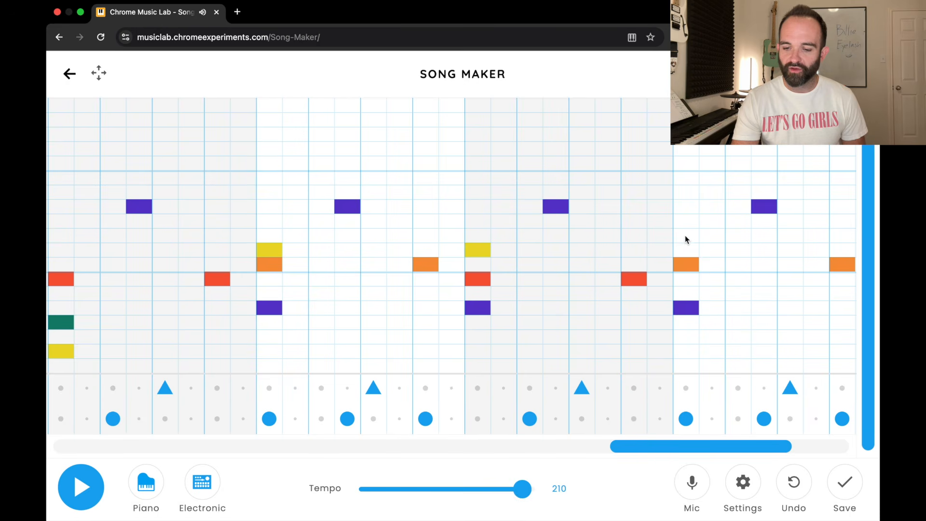
click(684, 250)
drag(682, 447, 741, 446)
click(669, 307)
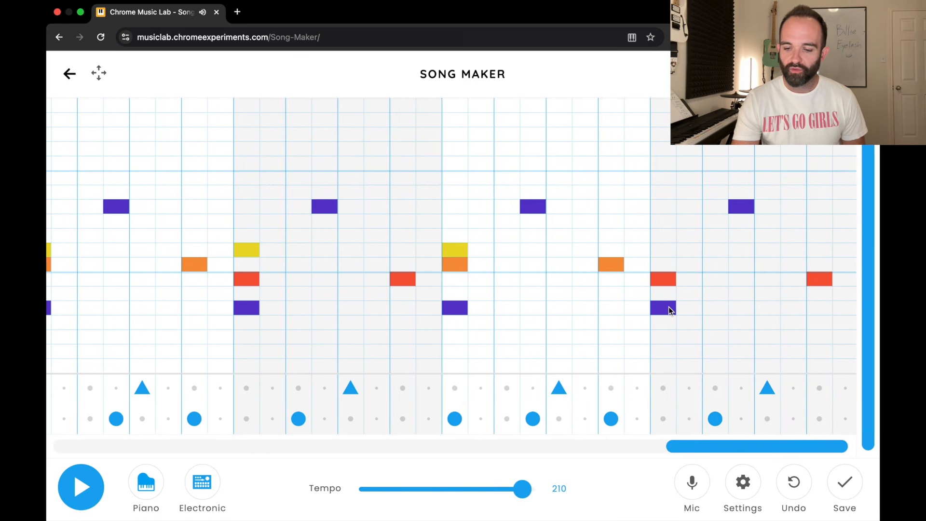
click(666, 249)
drag(750, 445, 789, 445)
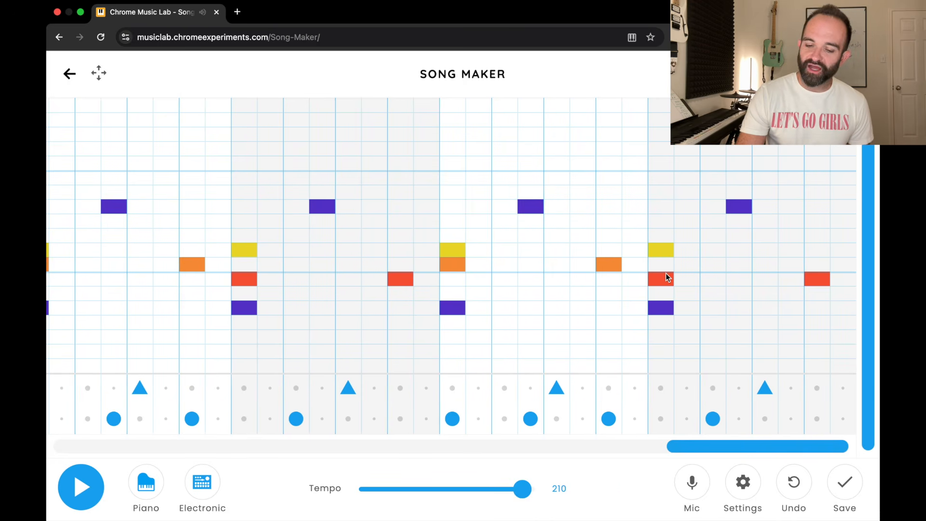
key(space)
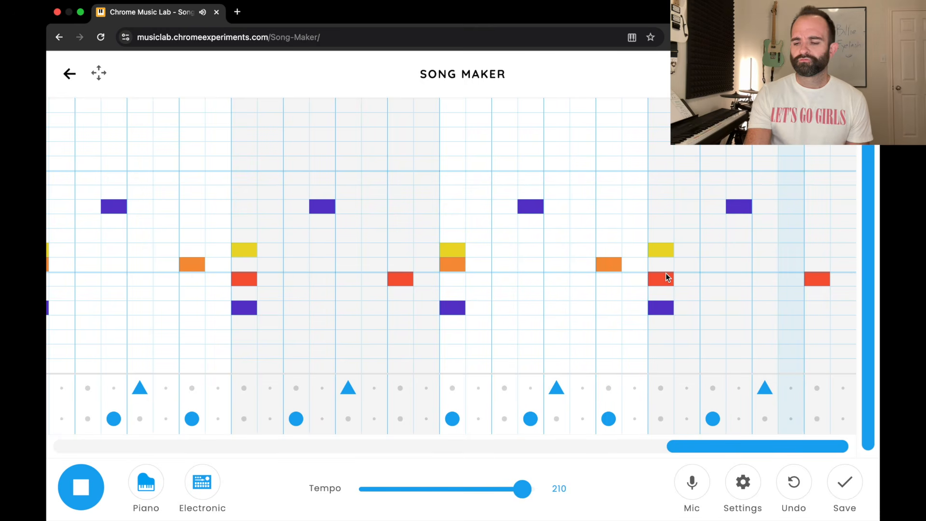
key(space)
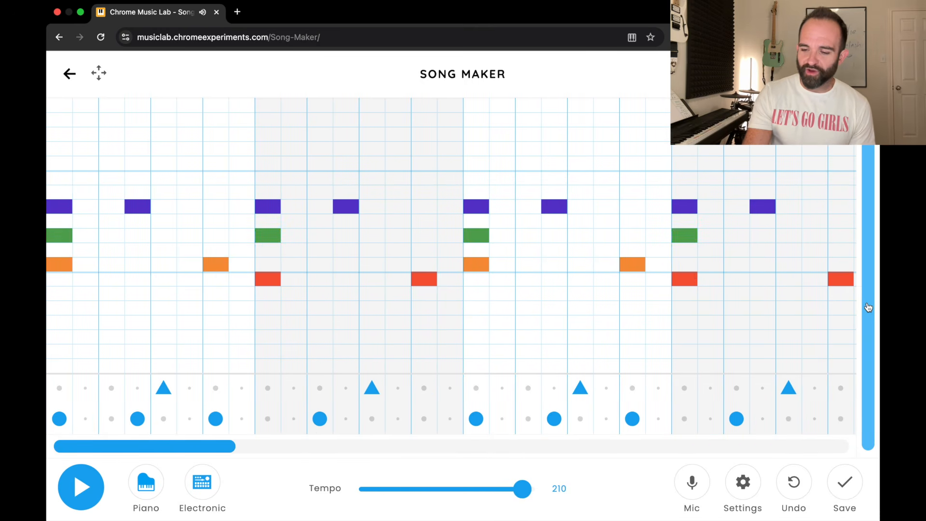
Start the melody with high F-sharps on beats 2, 3 and 4 of bar 1 and beats 1, 2 and 4 of bar 2.
drag(868, 253, 870, 172)
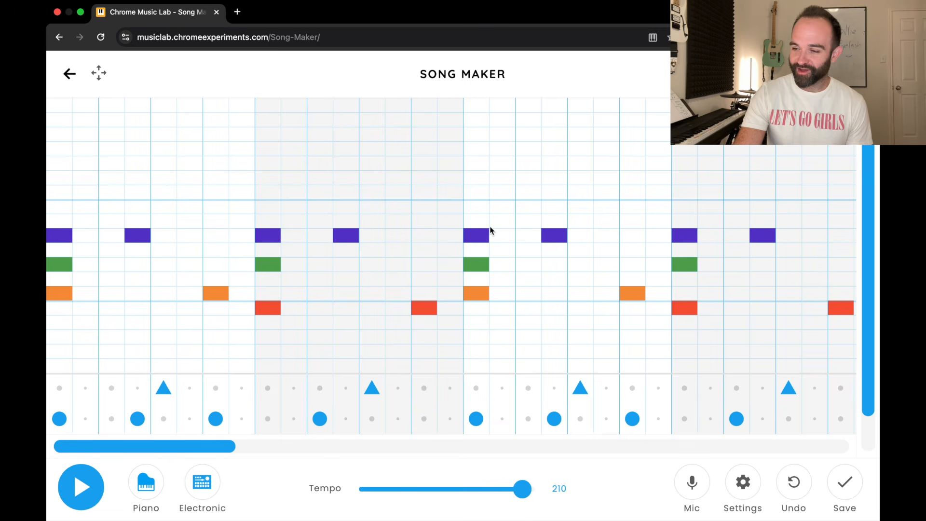
click(115, 164)
click(161, 162)
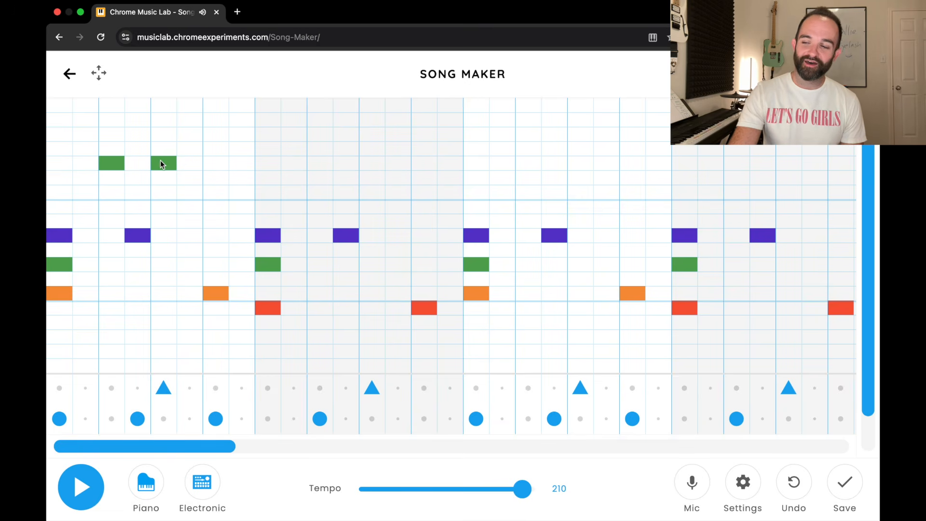
click(268, 163)
click(319, 163)
click(424, 164)
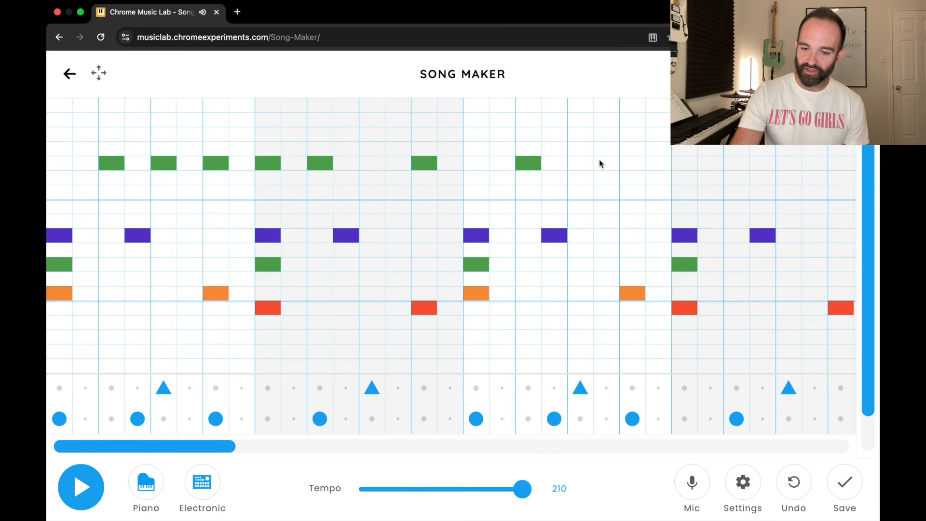
Continue the melody with high F-sharps on beats 2, 3 and 4 of bars 3 and 4, plus a high G on beat 1 of bar 4.
click(586, 163)
click(632, 164)
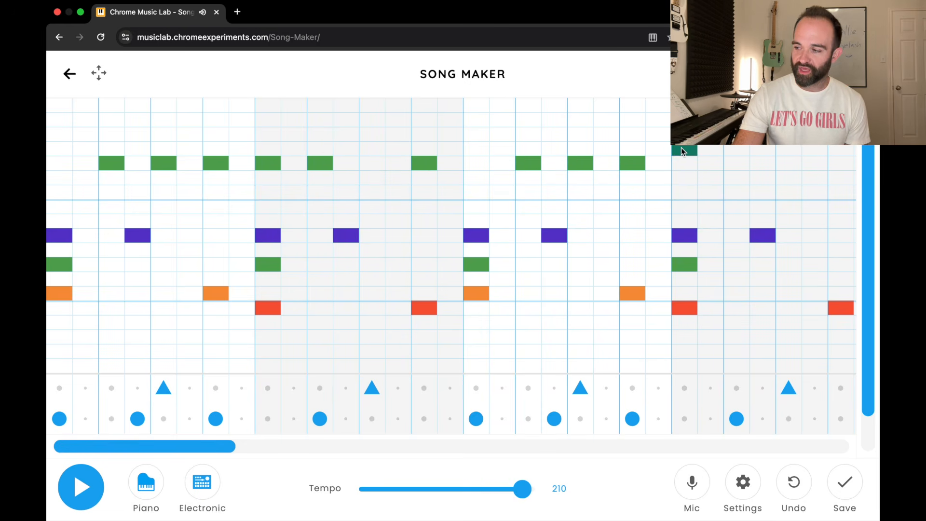
click(736, 164)
click(794, 163)
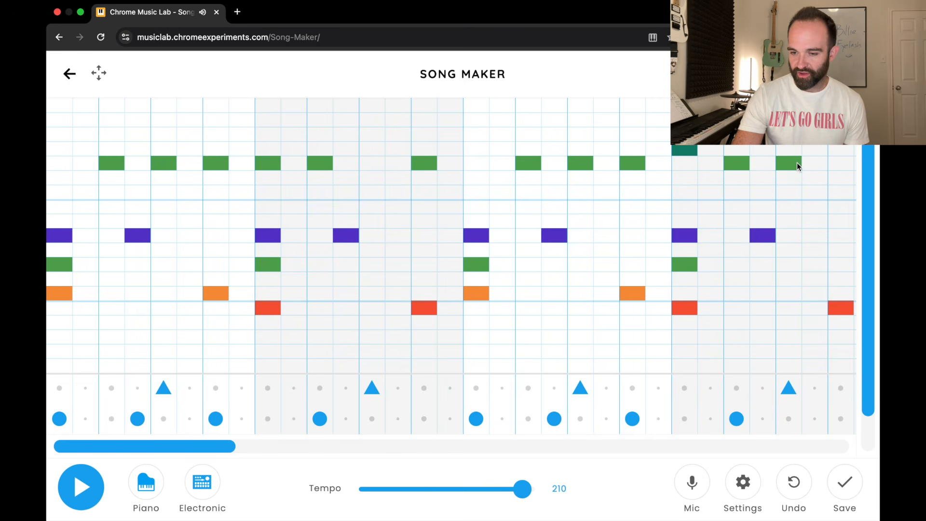
click(837, 164)
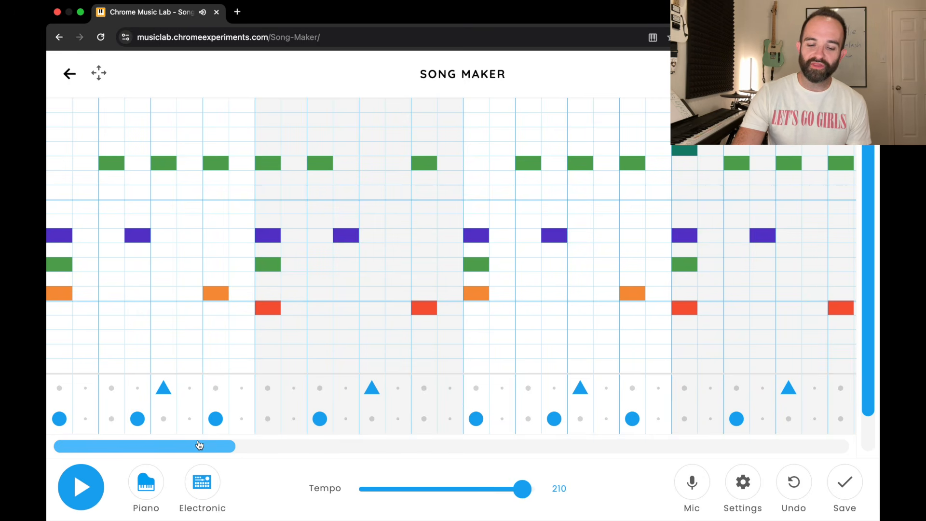
Play the song from the start to check the melody in the first four bars.
drag(198, 442, 126, 428)
key(space)
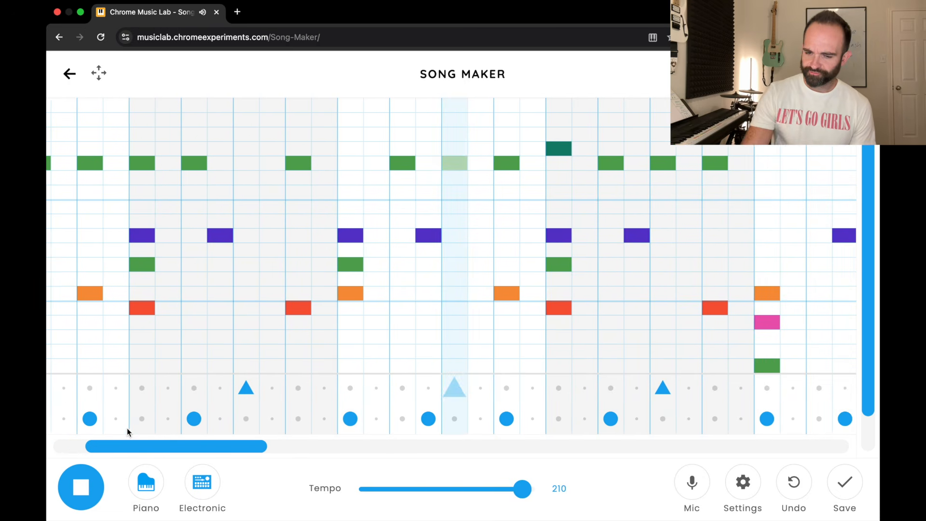
key(space)
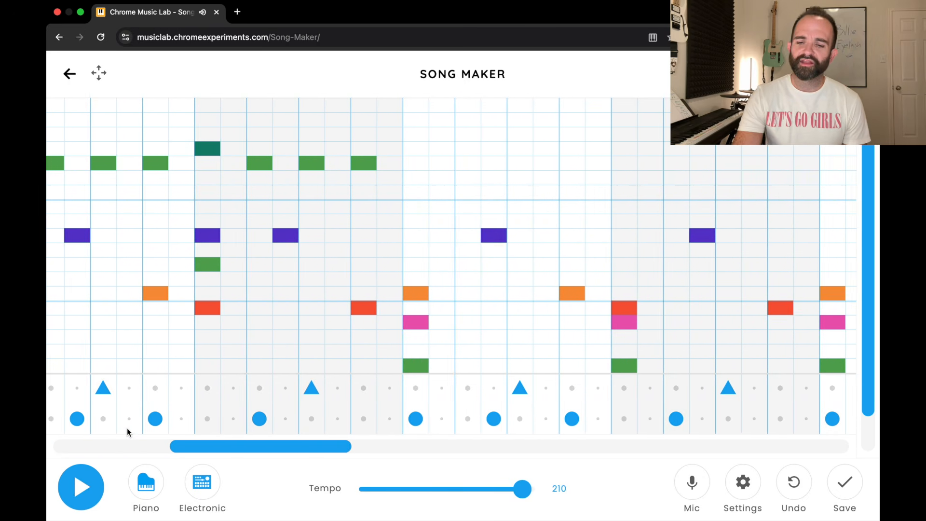
Add melody high F-sharps on beats 2, 3 and 4 of bar 5 and on beats 1, 2 and 4 of bar 6.
click(475, 166)
click(514, 163)
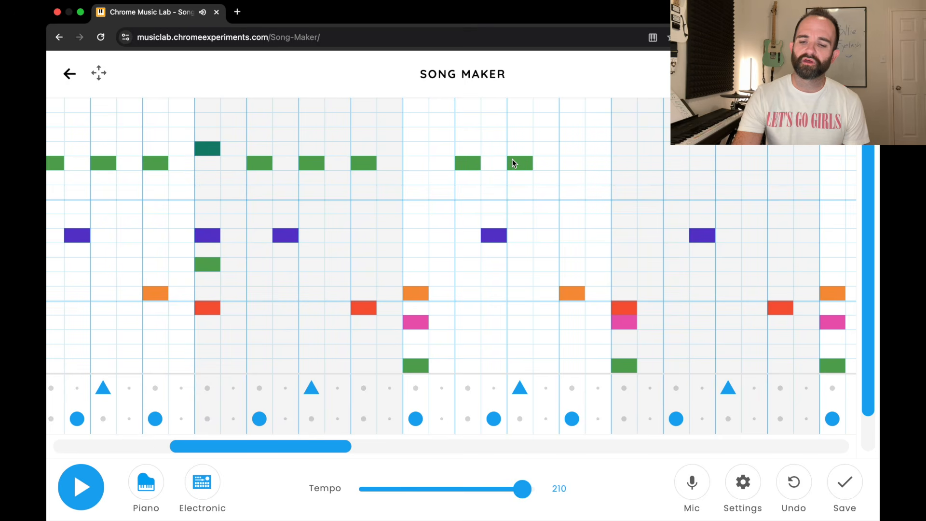
click(572, 165)
click(624, 164)
click(674, 164)
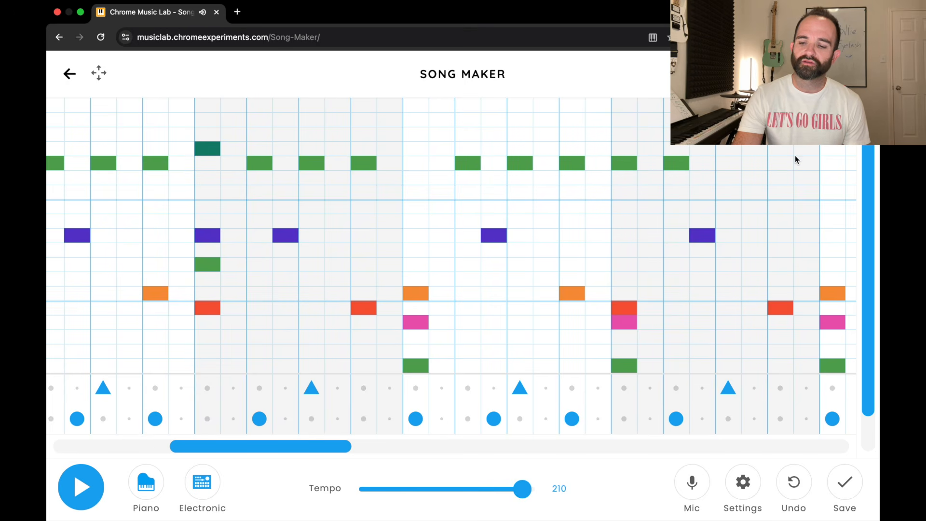
drag(295, 444, 418, 444)
Add high F-sharps on beats 2, 3 and 4 of bars 7 and 8, plus a high G on beat 1 of bar 8.
click(434, 163)
click(488, 162)
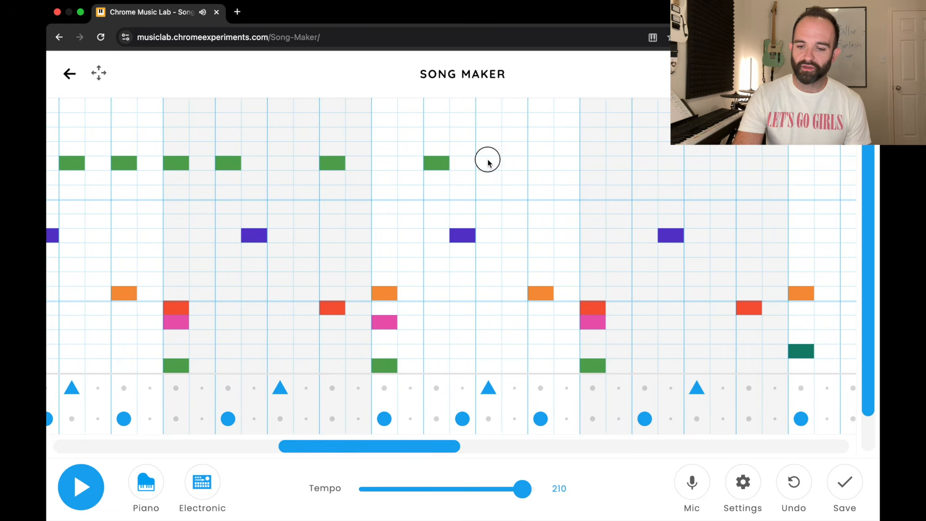
click(537, 164)
click(593, 148)
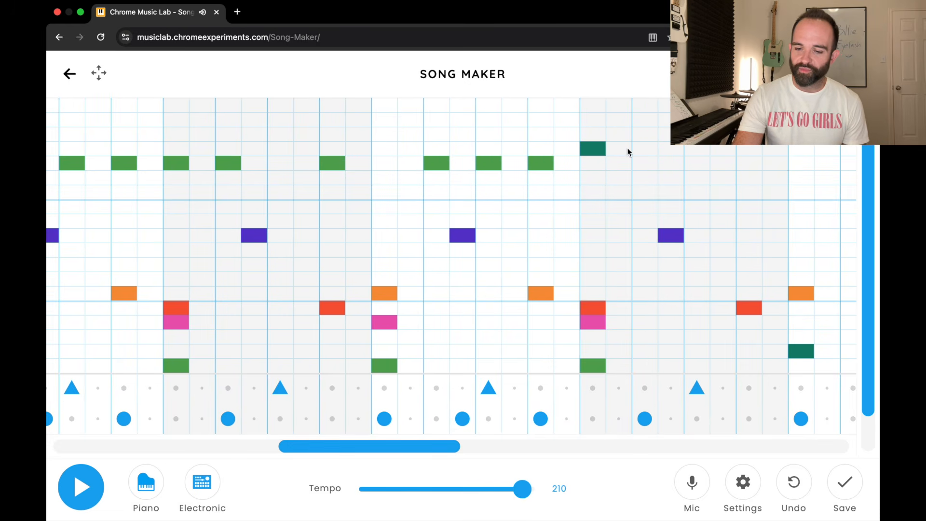
click(647, 163)
click(694, 160)
click(749, 164)
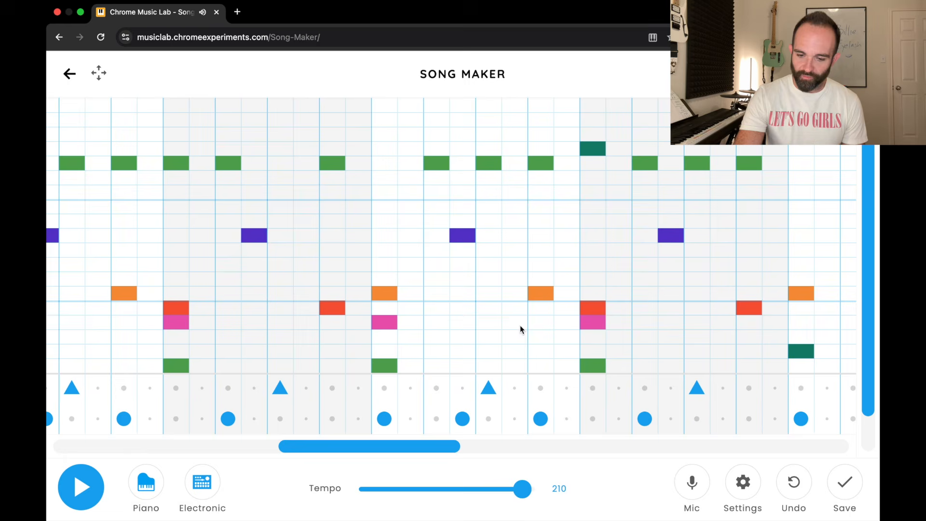
Continue the melody with high F-sharps on beats 2, 3 and 4 of bar 9 and beats 1, 2 and 4 of bar 10.
drag(426, 452, 540, 444)
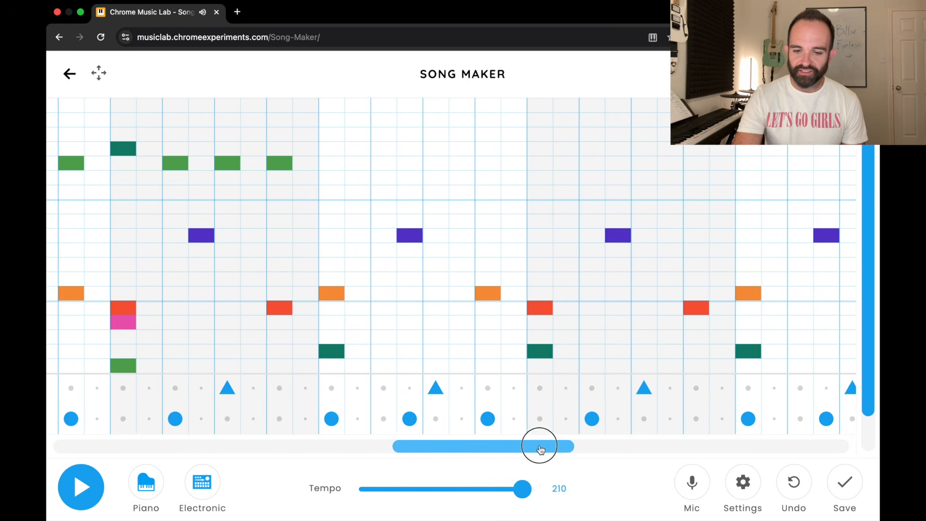
click(382, 164)
click(422, 164)
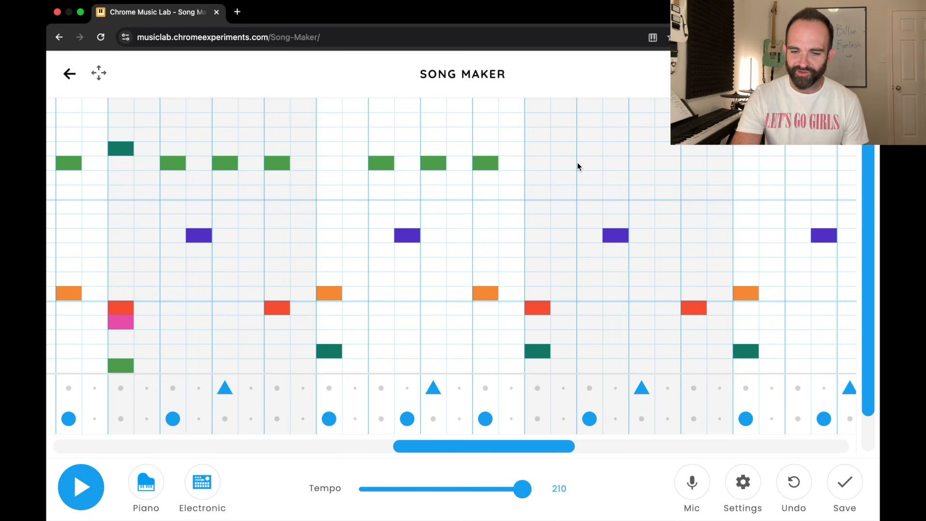
click(540, 163)
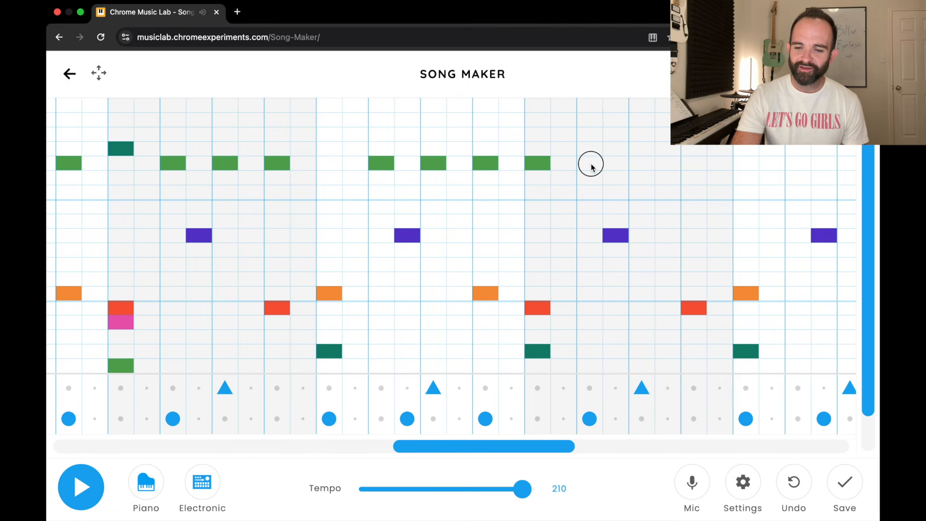
click(590, 163)
click(688, 163)
Place high F-sharps on beats 2, 3 and 4 of bars 11 and 12, with a high G on beat 1 of bar 12.
drag(504, 446, 569, 441)
click(585, 163)
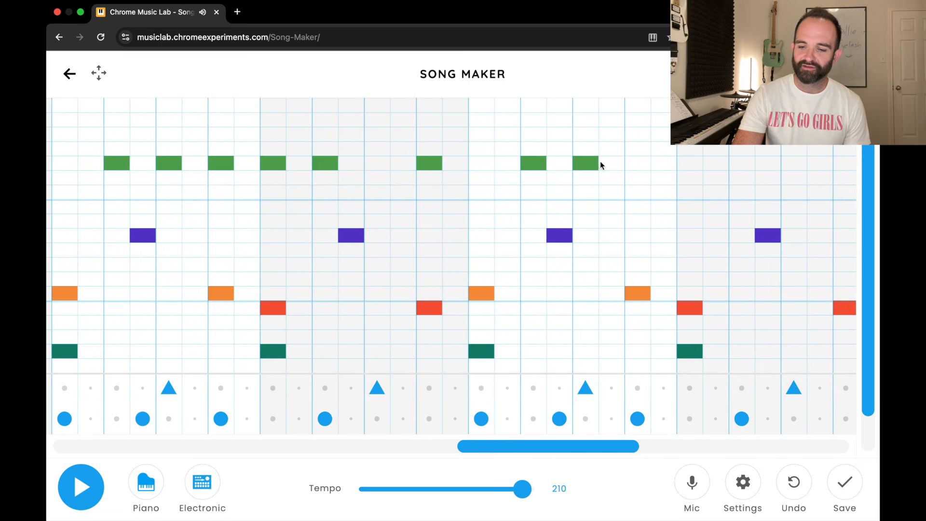
click(635, 163)
click(692, 148)
click(752, 164)
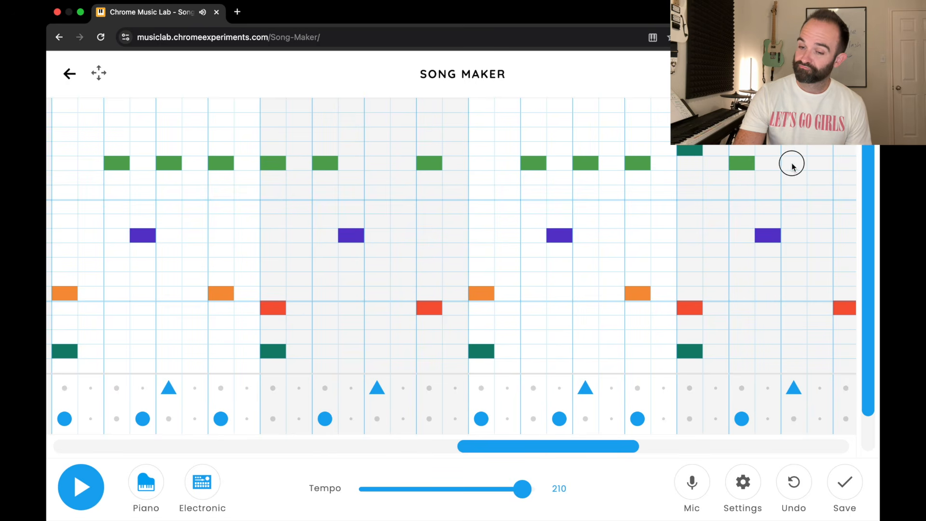
click(844, 164)
Play the song from the start to check the melody through bar 12.
drag(595, 445, 100, 408)
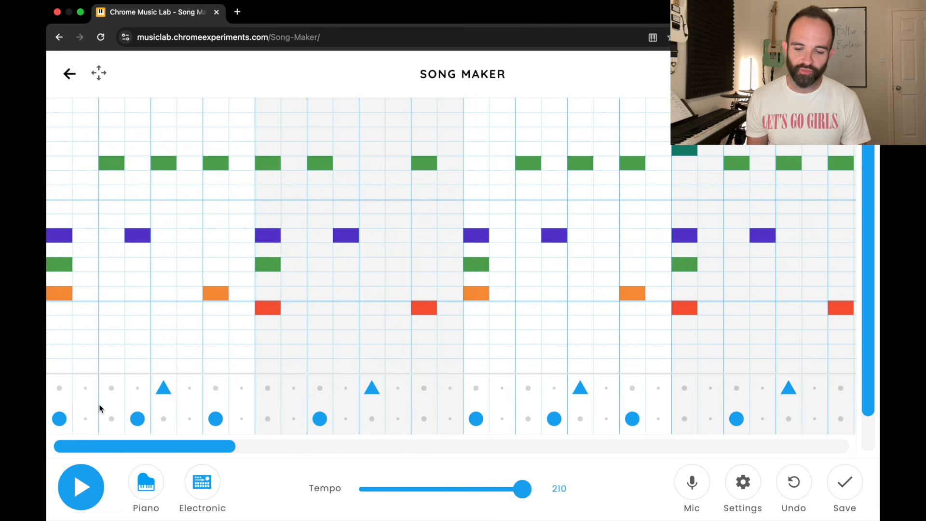
key(space)
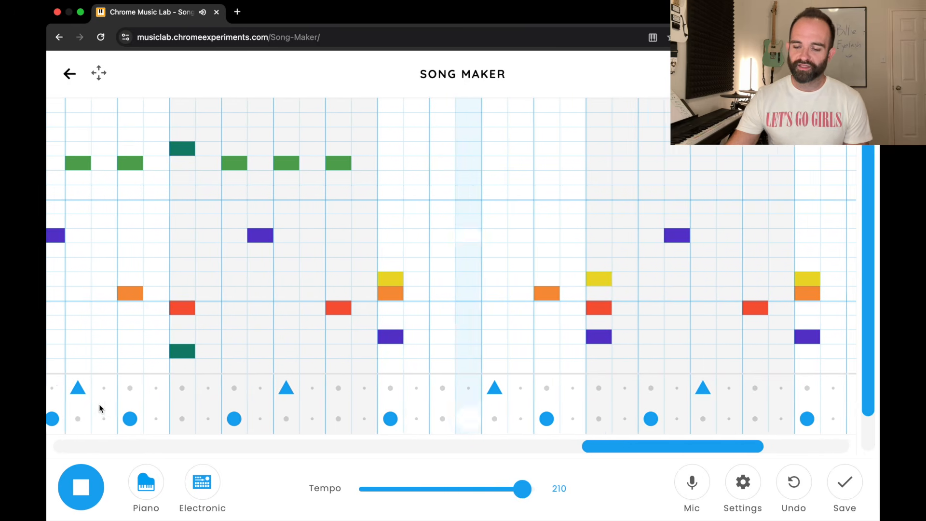
key(space)
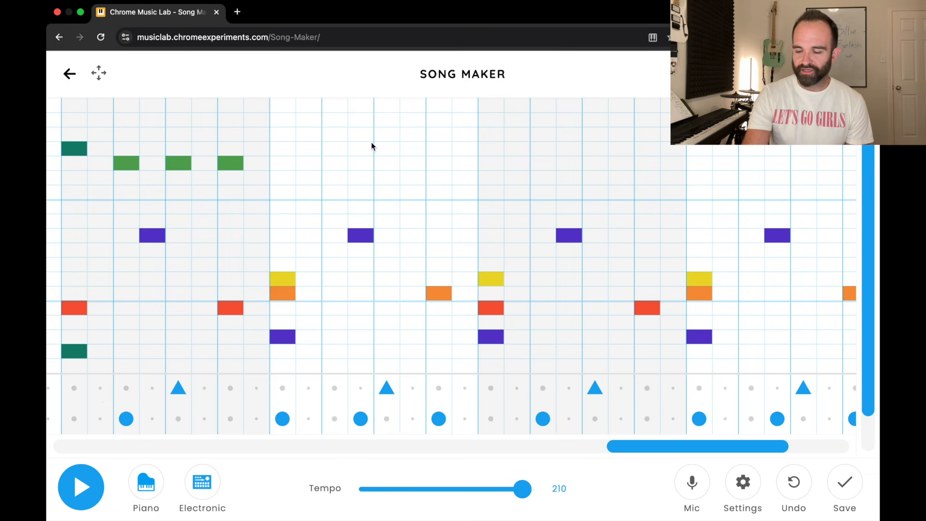
Add a high F-sharp on beat 2 and E on beat 4 of bar 13, and G on beat 1 and F-sharps on beats 3 and 4 of bar 14.
click(324, 164)
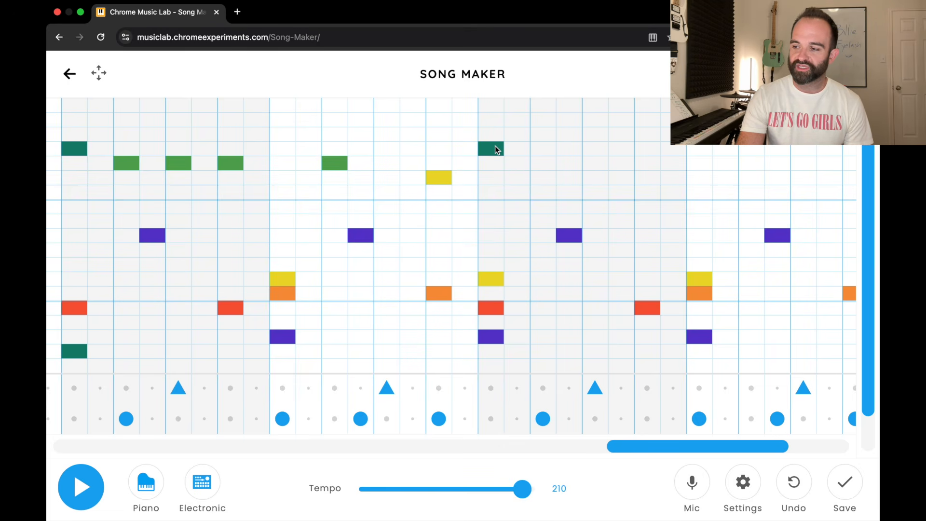
click(600, 160)
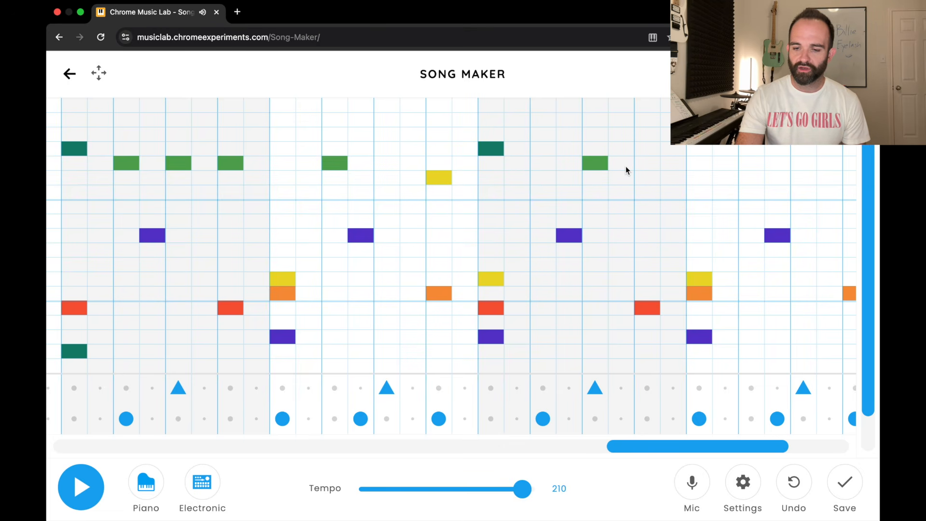
click(645, 164)
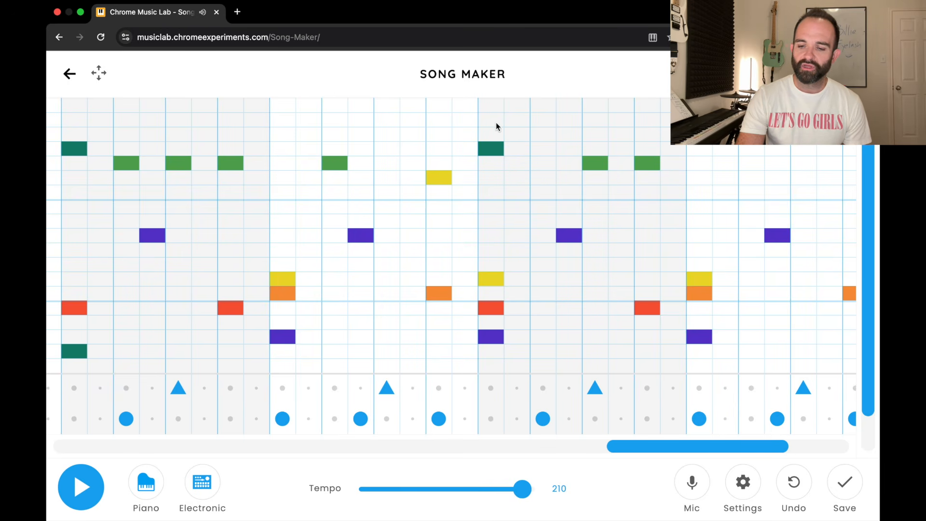
Finish the melody with a high F-sharp on beat 2 and E on beat 4 of bar 15, and G on beat 1 and F-sharp on beat 3 of bar 16.
drag(654, 448, 748, 446)
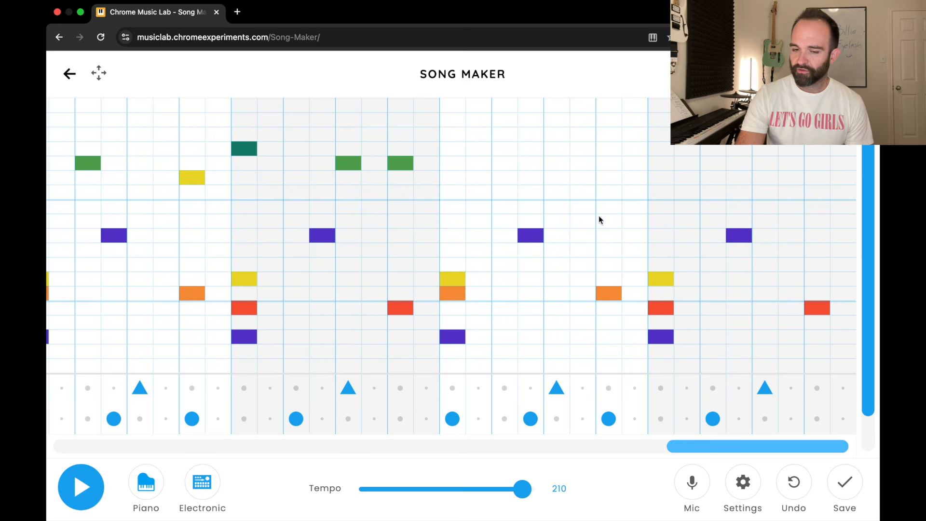
click(594, 178)
click(596, 177)
click(606, 177)
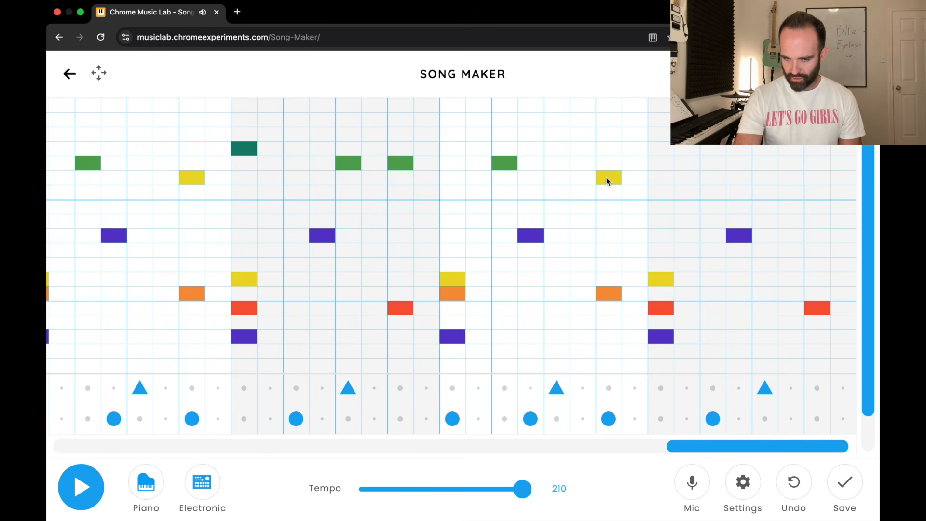
click(661, 146)
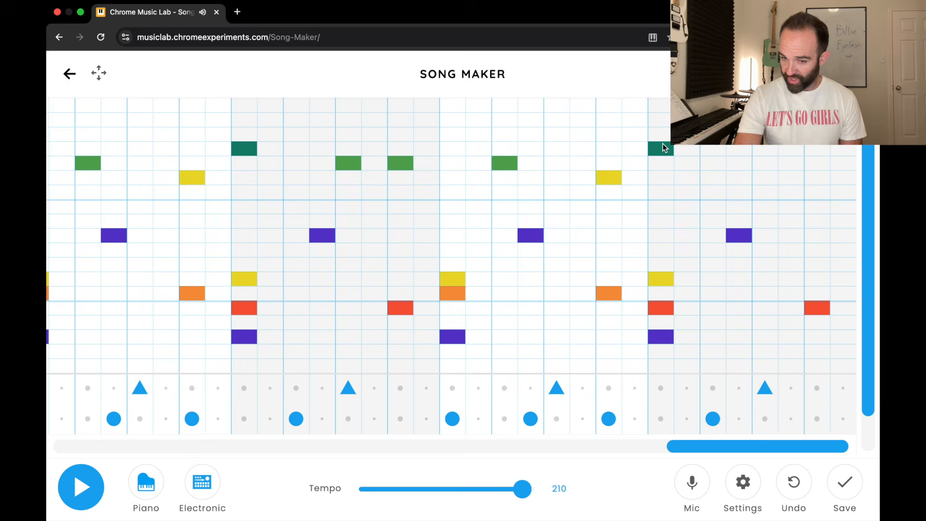
click(760, 164)
click(691, 448)
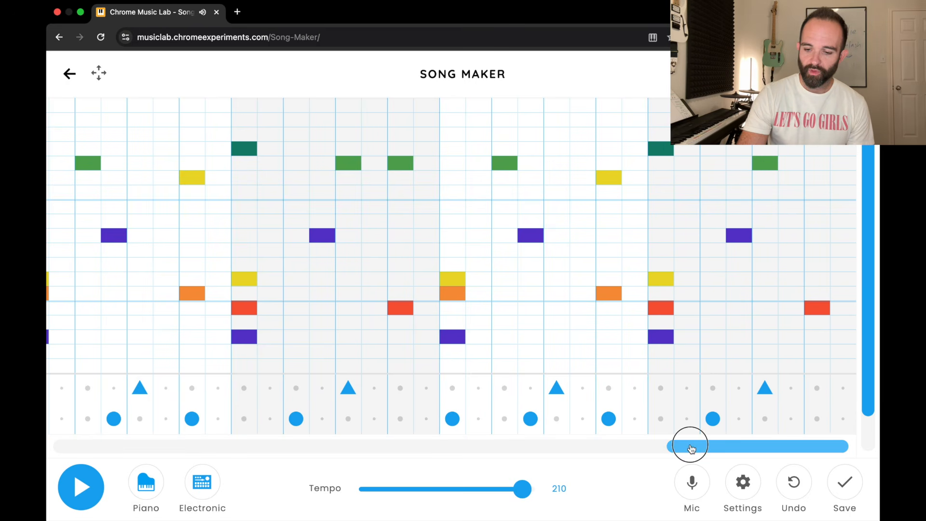
drag(691, 448, 748, 463)
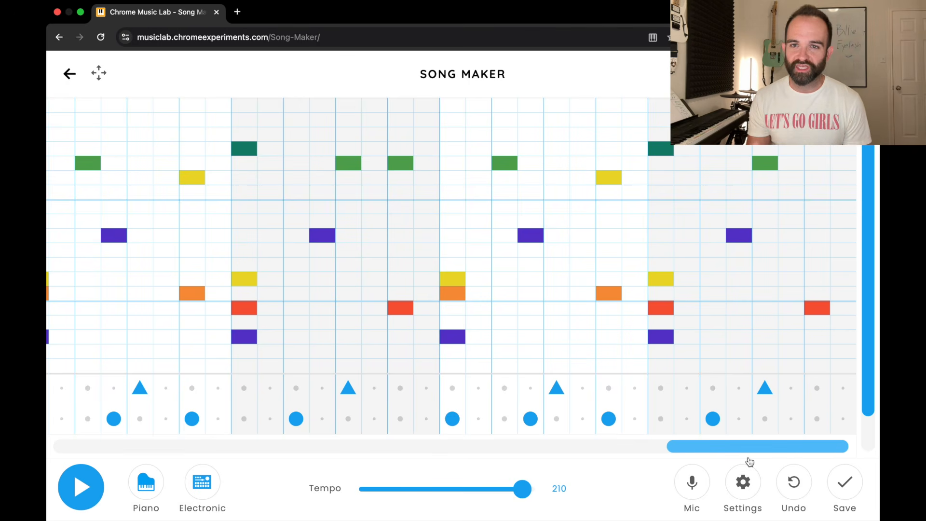
Play the song from the start and audition it with the Strings, Woodwind and Synth instruments.
key(space)
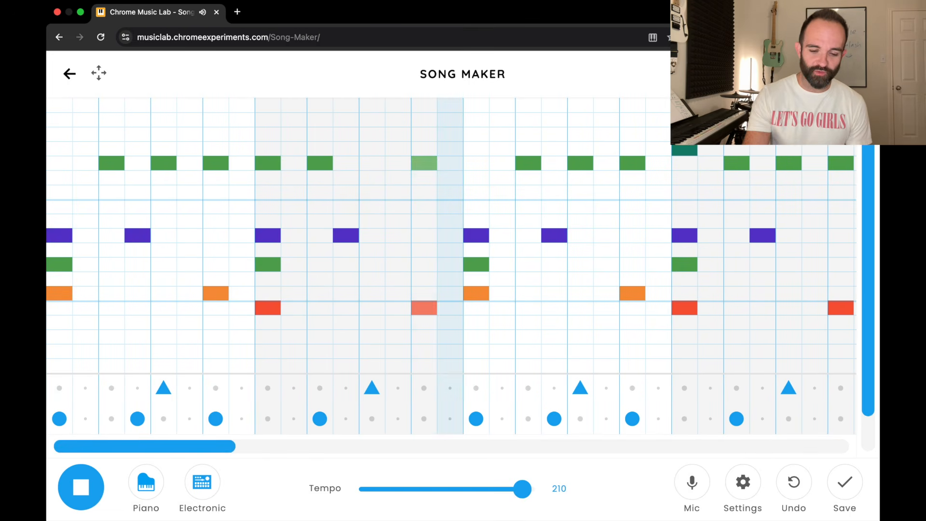
click(158, 473)
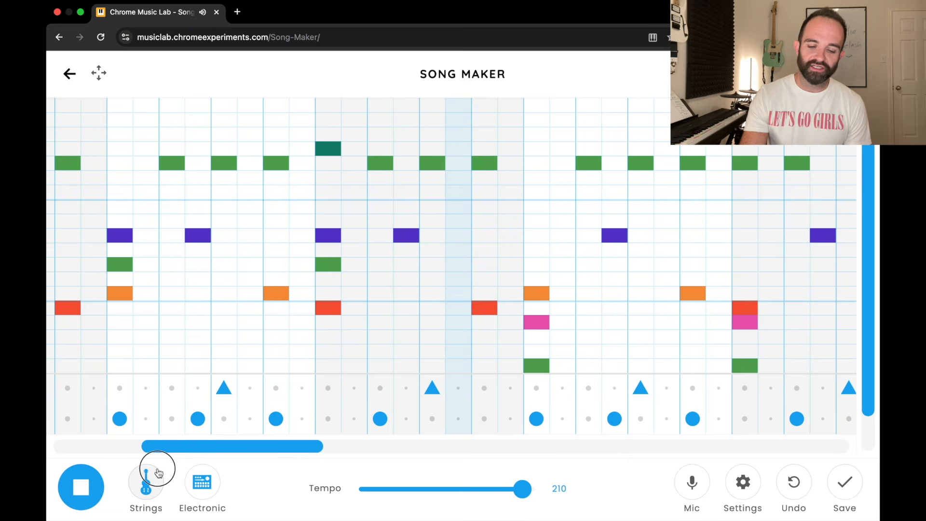
click(158, 472)
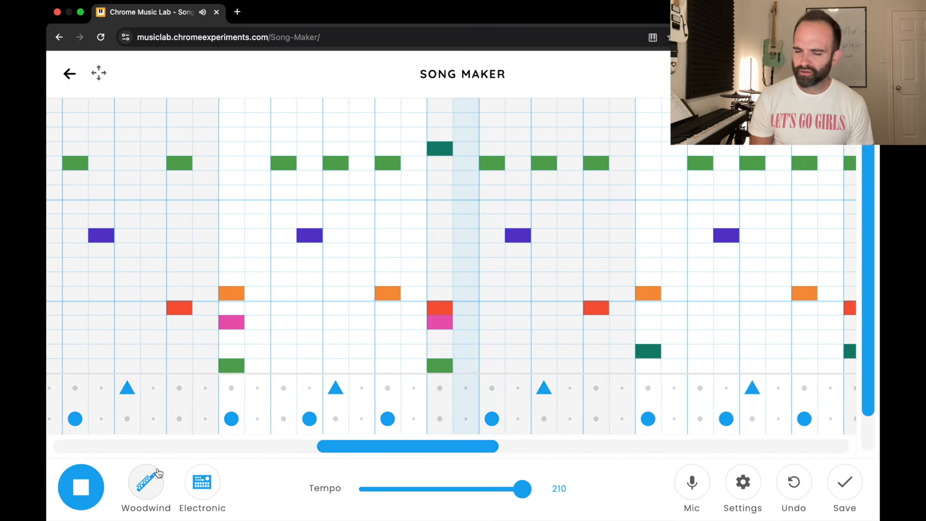
key(space)
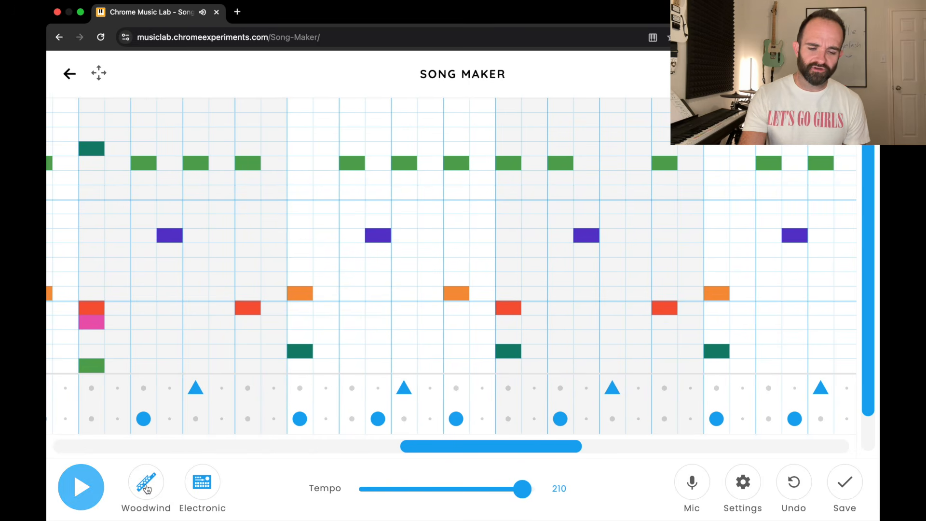
click(148, 486)
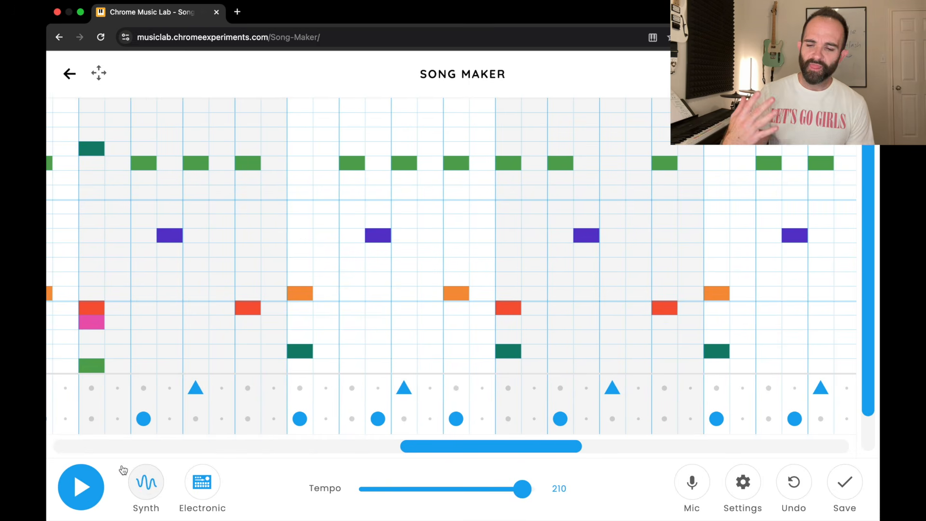
key(space)
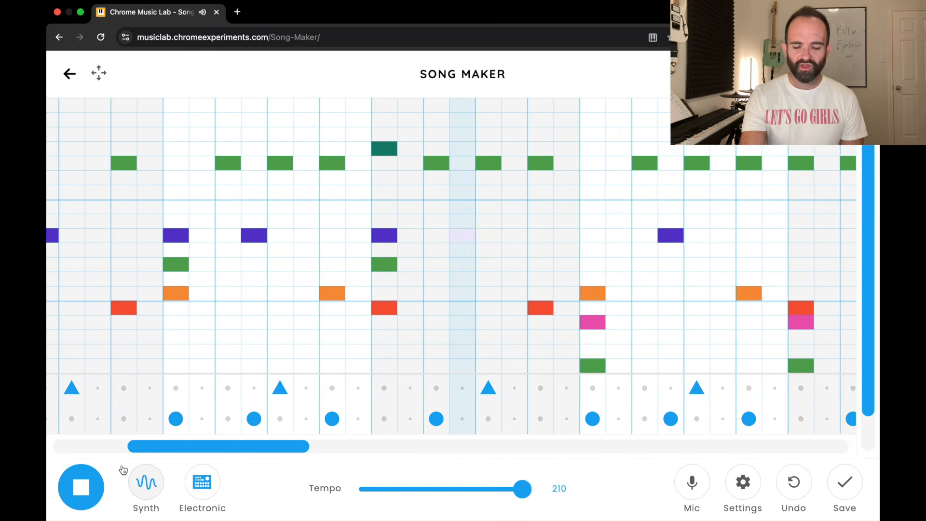
key(space)
Set the melodic instrument back to Piano.
click(143, 472)
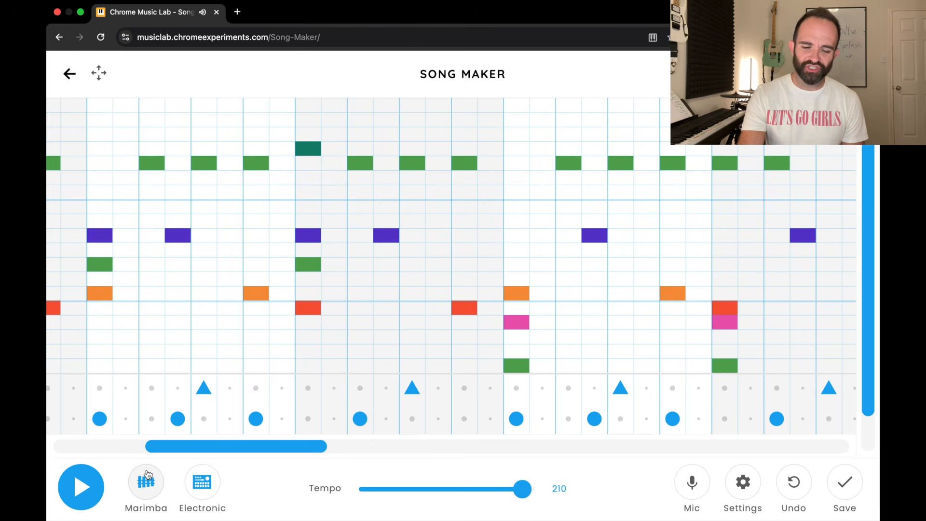
click(150, 475)
click(145, 479)
click(146, 480)
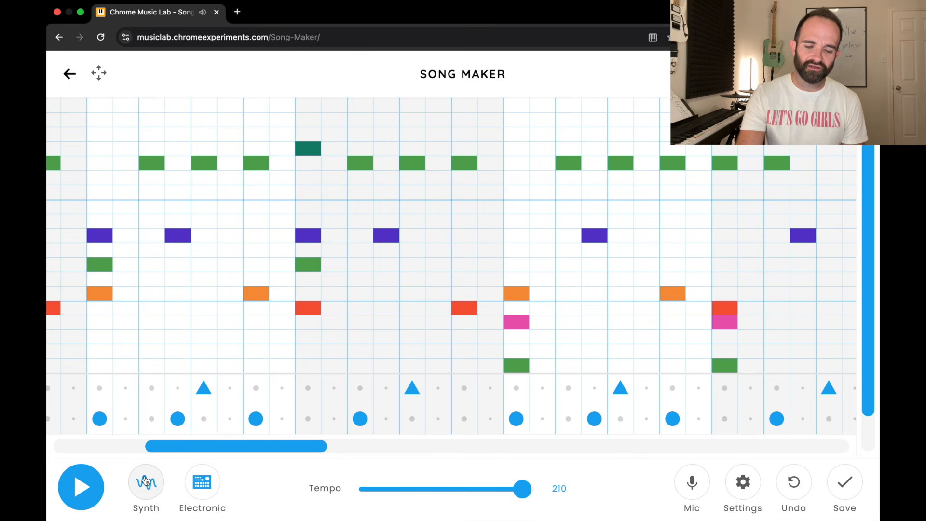
click(146, 480)
click(146, 480)
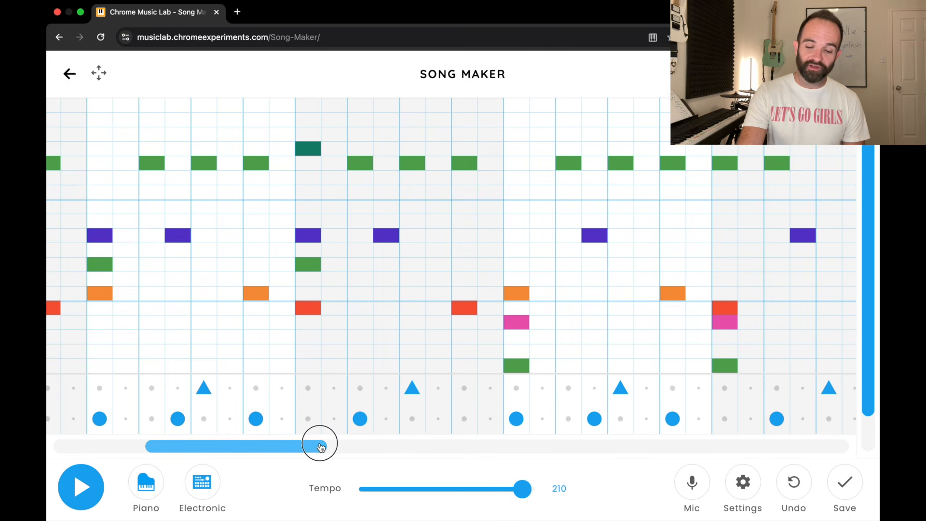
drag(319, 447, 804, 457)
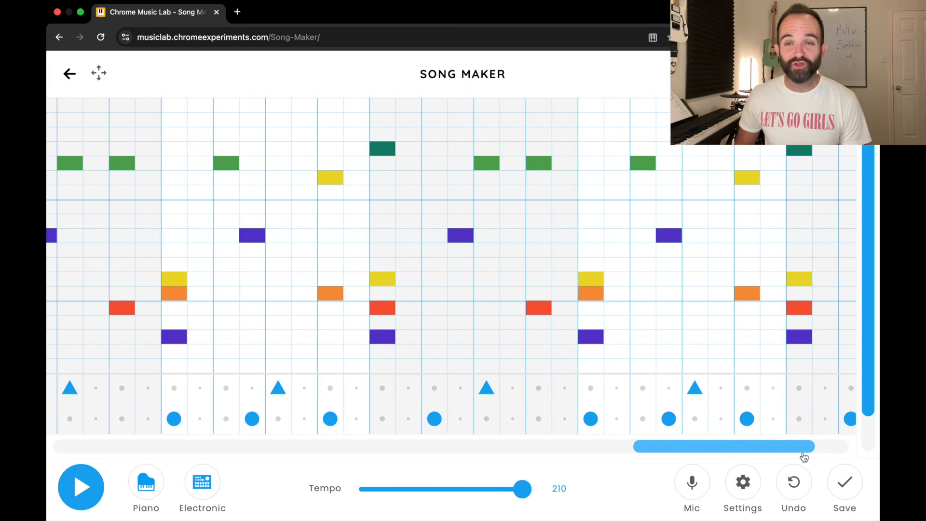